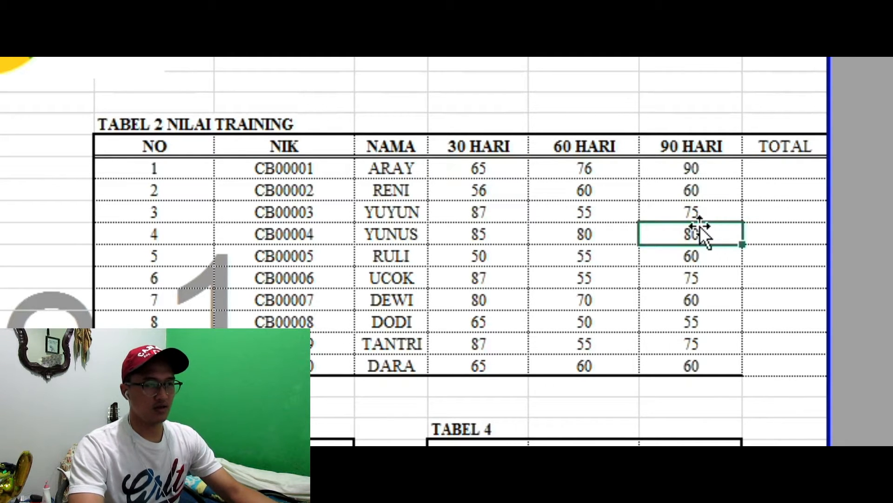
click(756, 171)
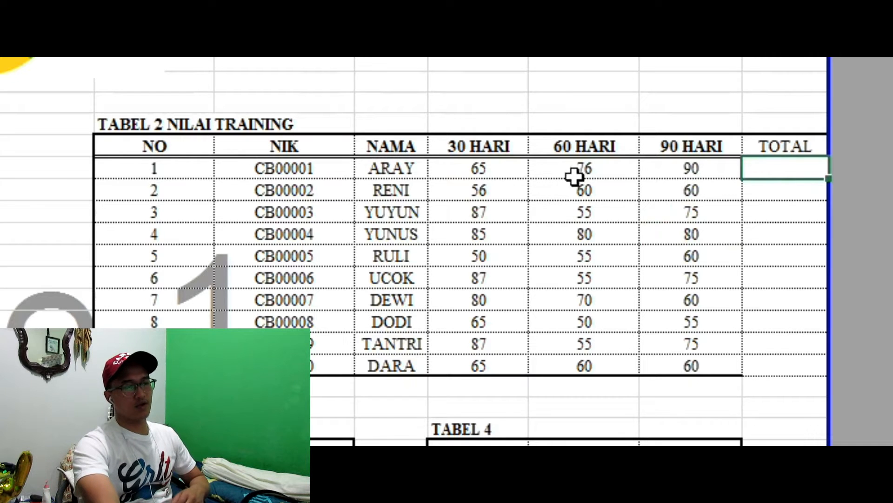
drag(516, 174, 681, 170)
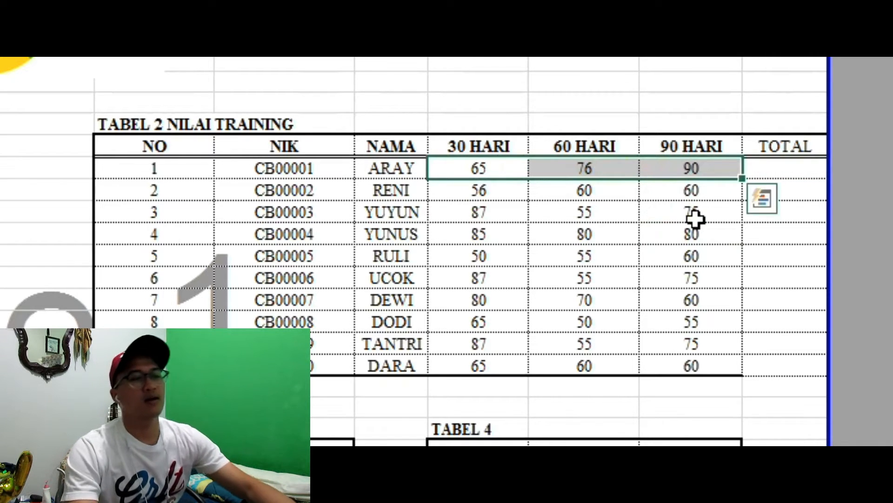
click(772, 172)
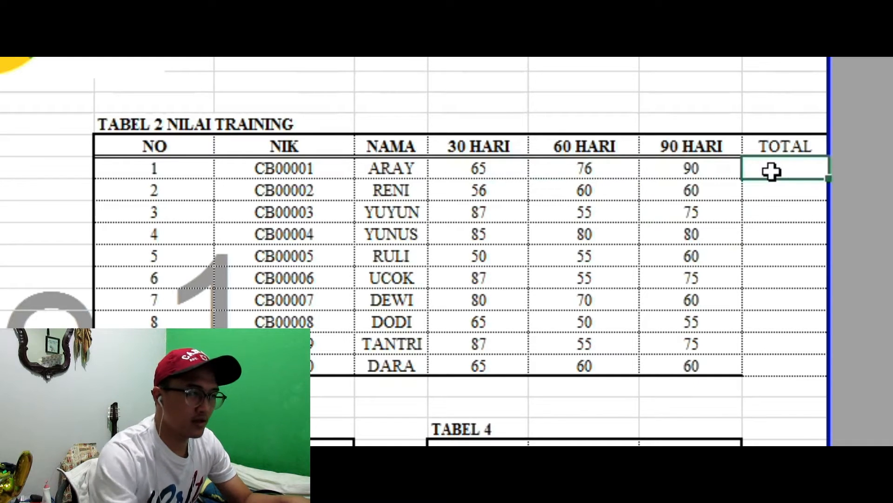
click(508, 169)
drag(507, 169, 691, 172)
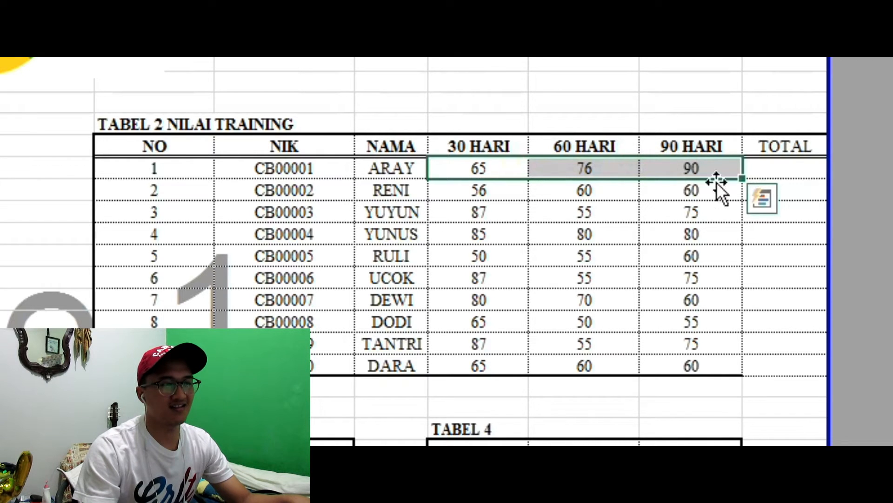
Start a SUM formula in the first TOTAL cell of Tabel 2, covering the 30, 60 and 90 HARI scores in L28:N28.
click(804, 173)
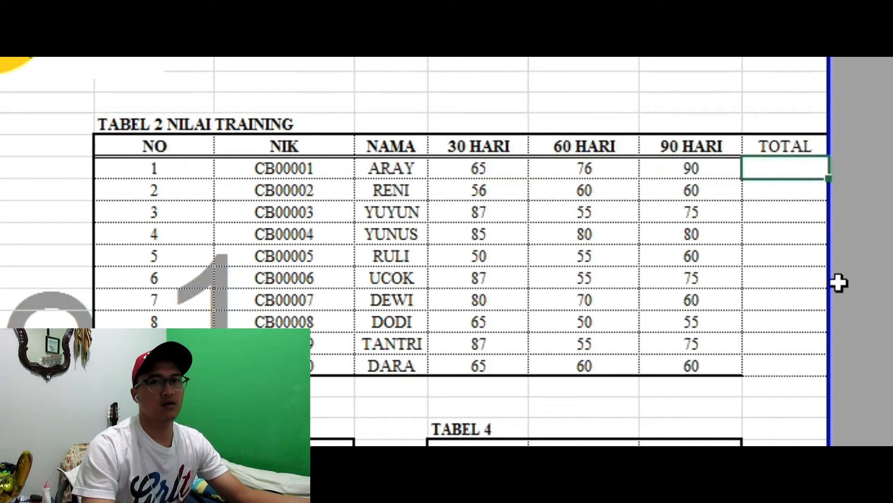
scroll(835, 275, up, 2)
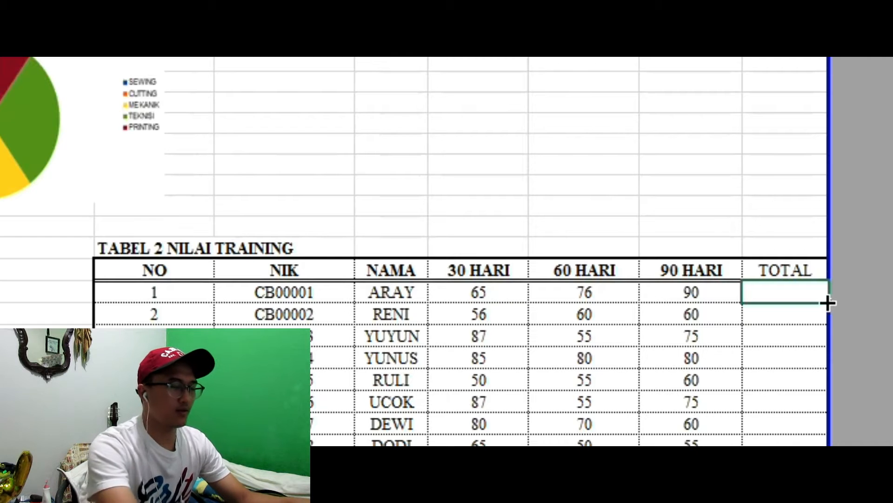
text(=)
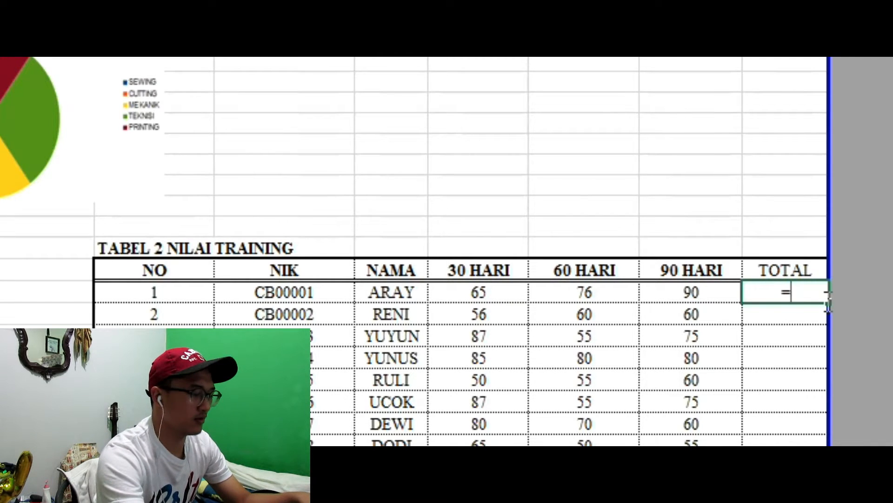
text(sum)
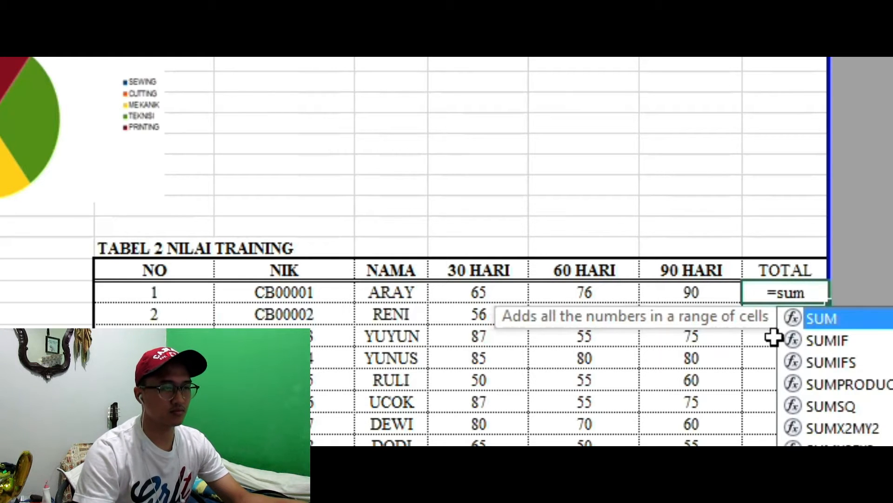
double_click(826, 319)
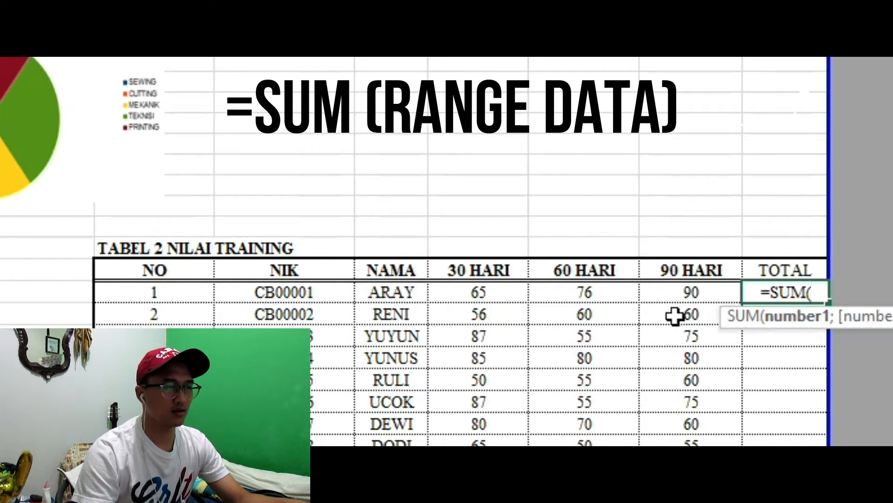
drag(508, 295, 661, 294)
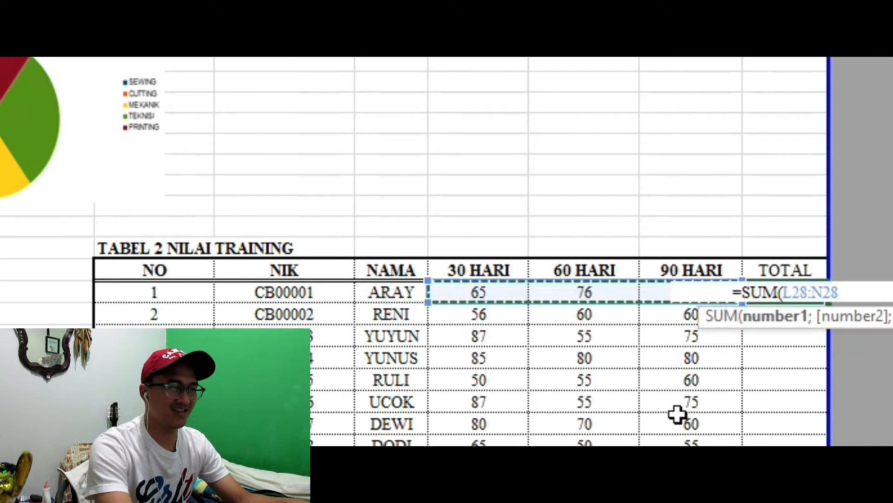
text(/)
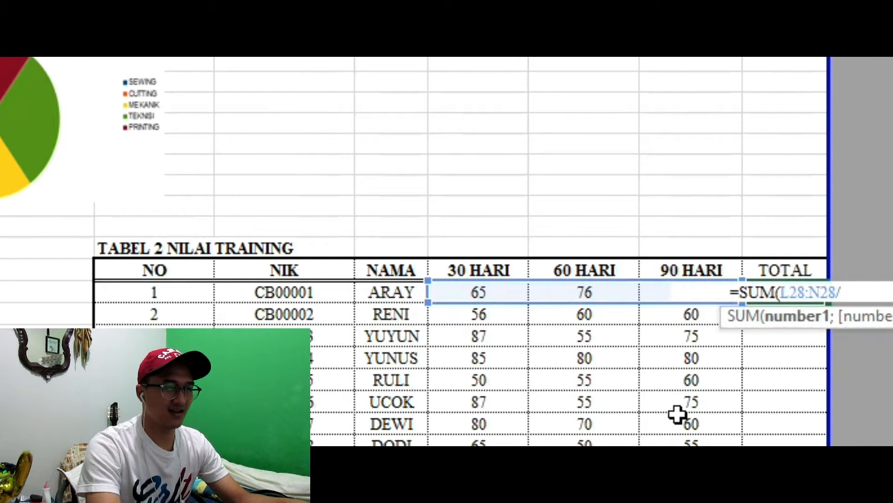
text(3)
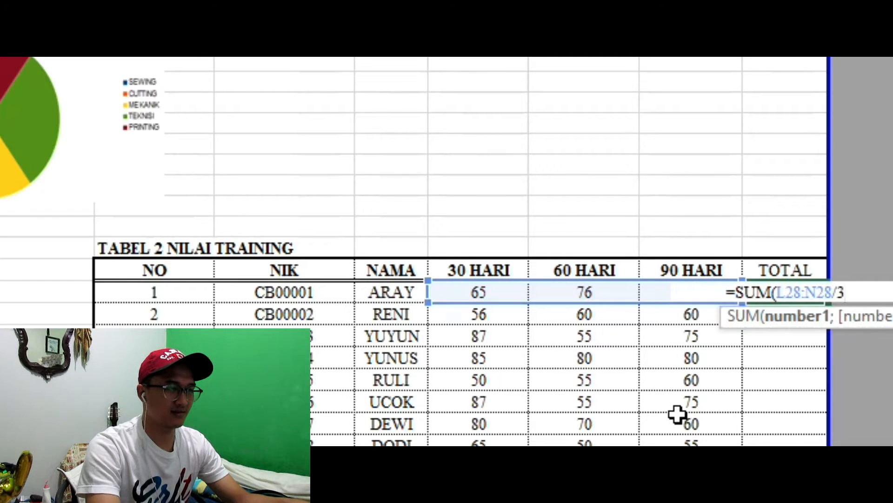
key(BackSpace)
key(BackSpace)
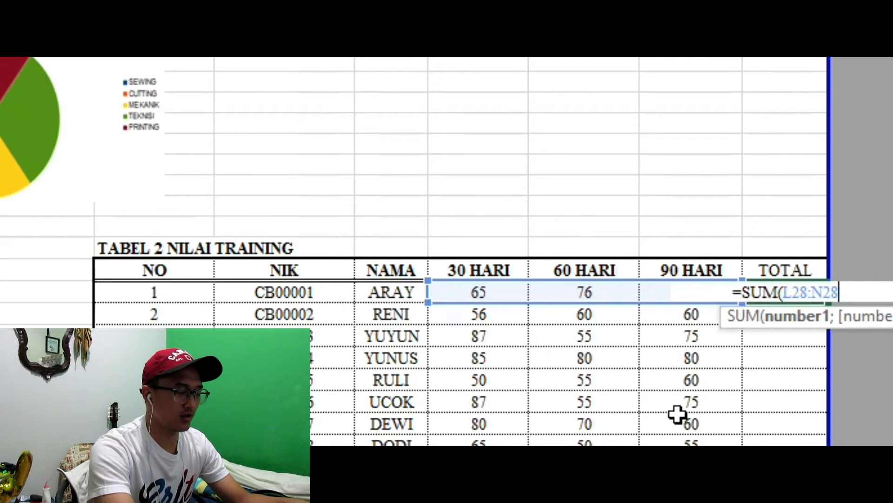
Complete the first TOTAL formula as =SUM(L28:N28)/3 and enter it.
text())
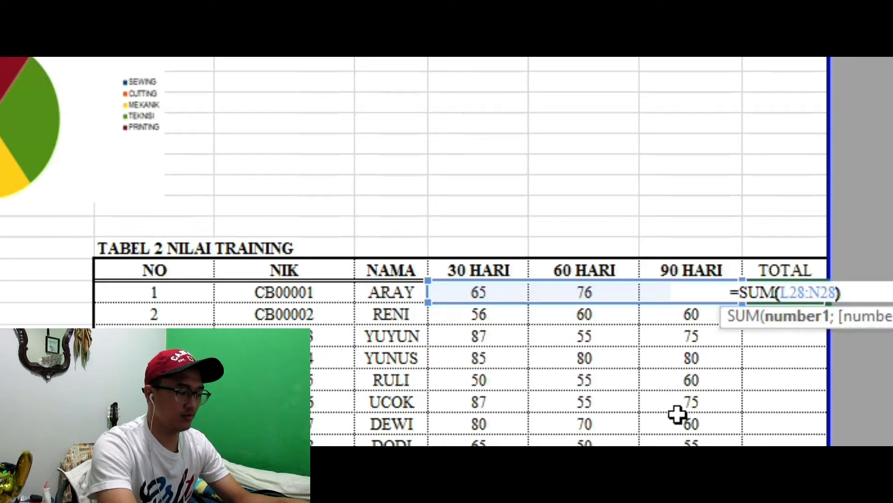
text(/3)
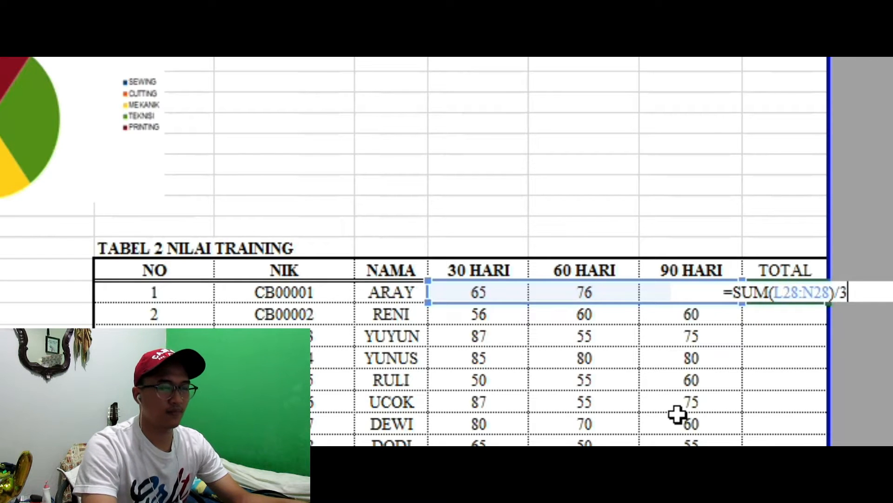
key(Return)
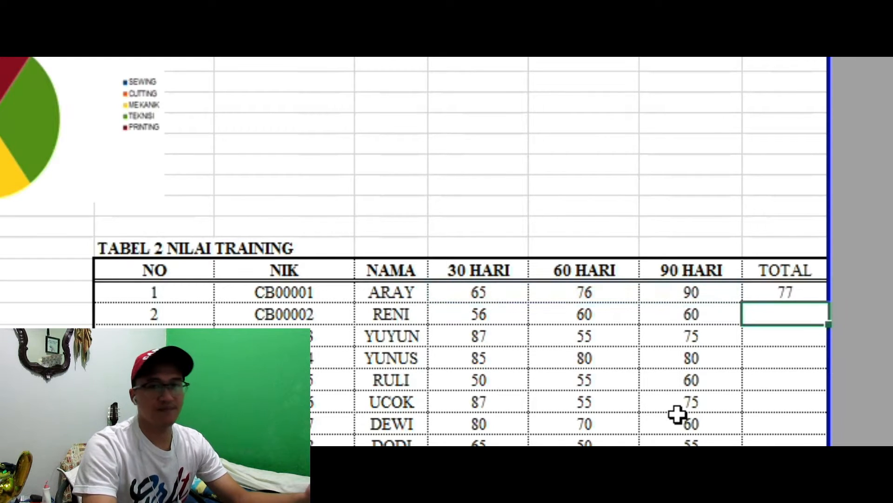
Fill the TOTAL formula from O28 down through all ten rows of Tabel 2, to O37.
click(760, 286)
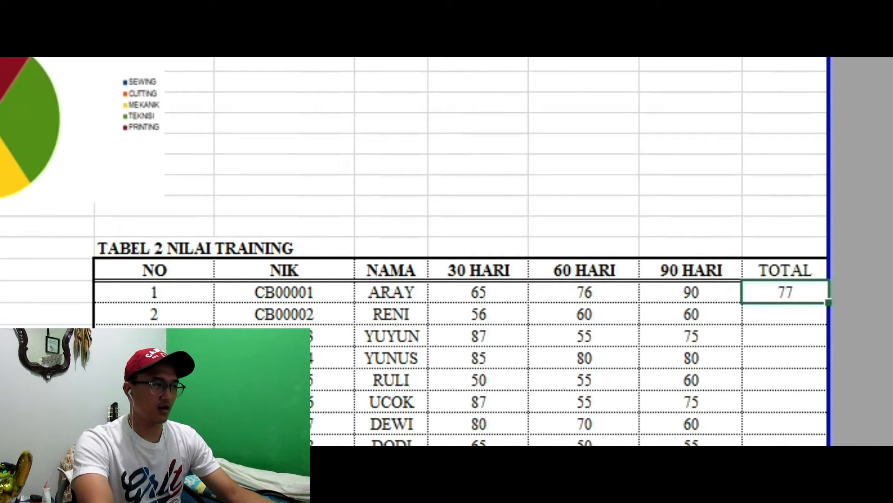
scroll(447, 252, up, 4)
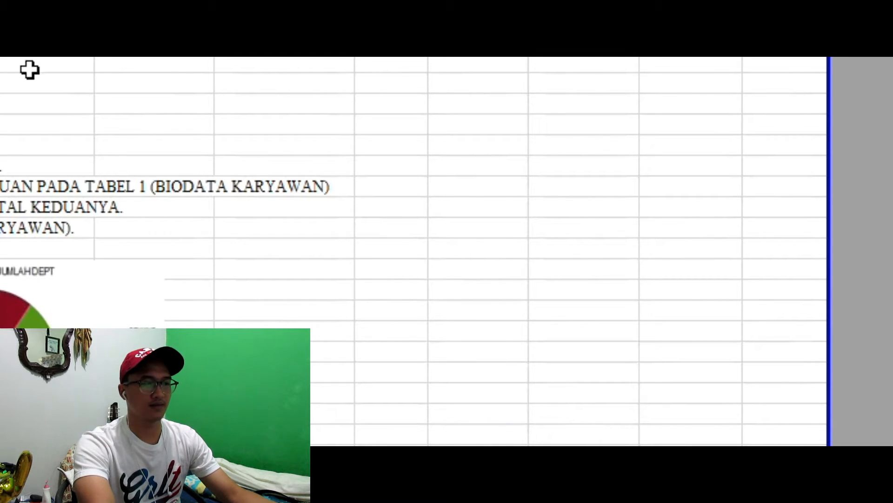
scroll(793, 433, down, 3)
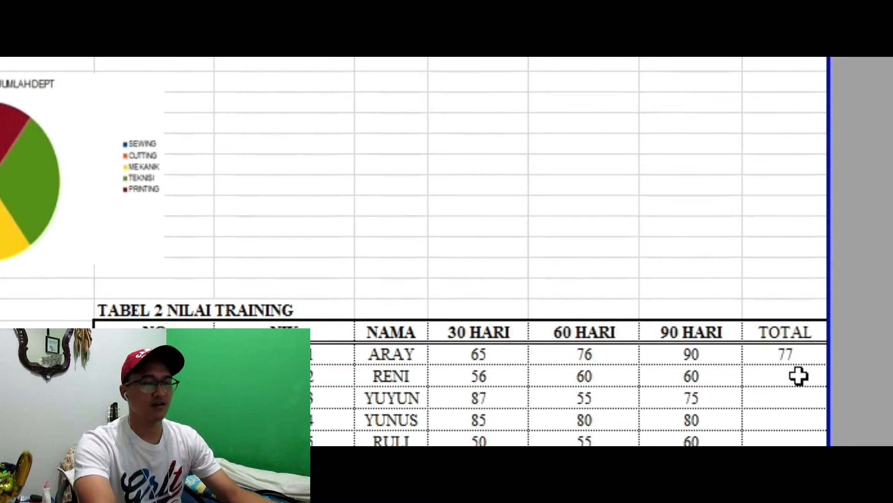
click(791, 355)
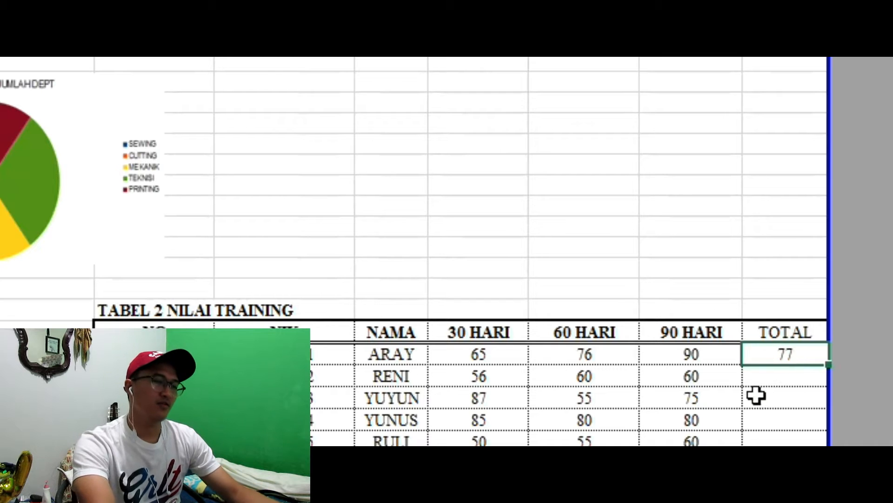
scroll(782, 374, down, 2)
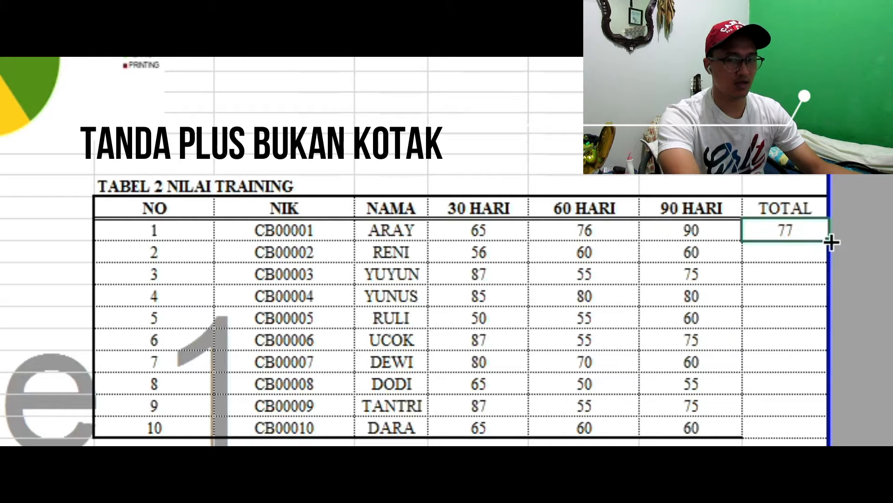
drag(830, 241, 796, 425)
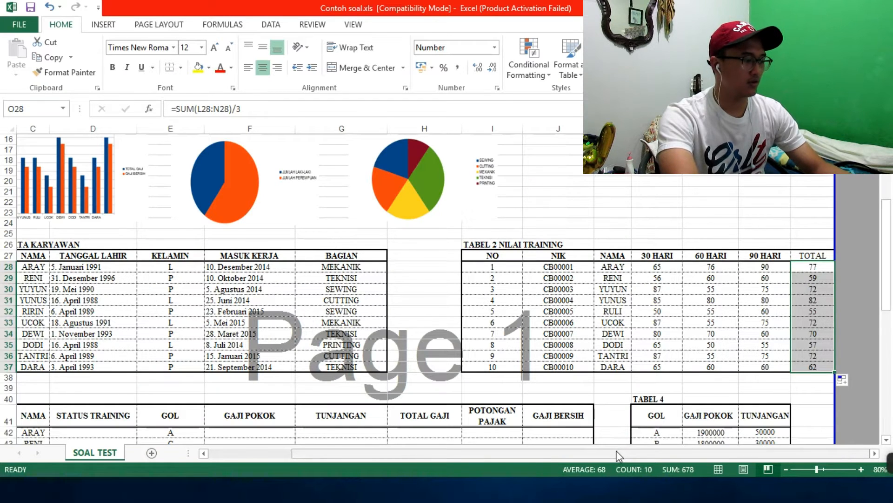
Read the exercise question about training status and select the first STATUS TRAINING cell (D42) in Tabel 3 Gaji.
drag(611, 451, 421, 419)
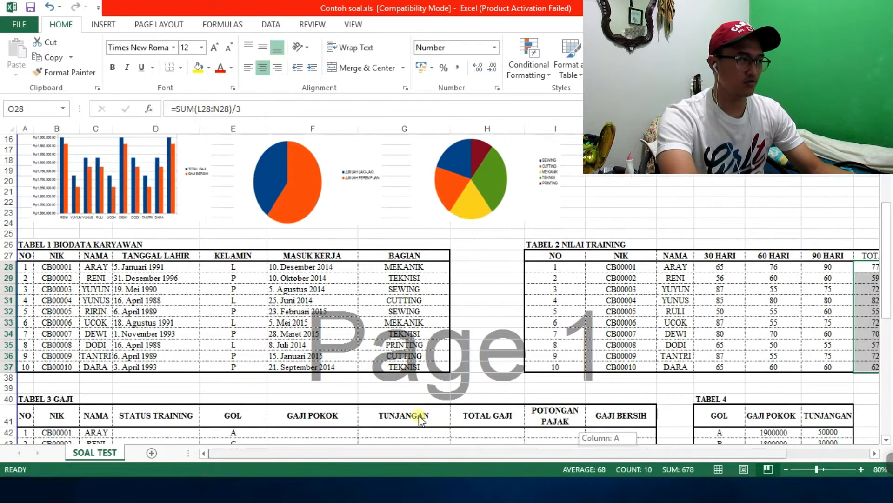
scroll(270, 339, up, 3)
scroll(270, 339, up, 1)
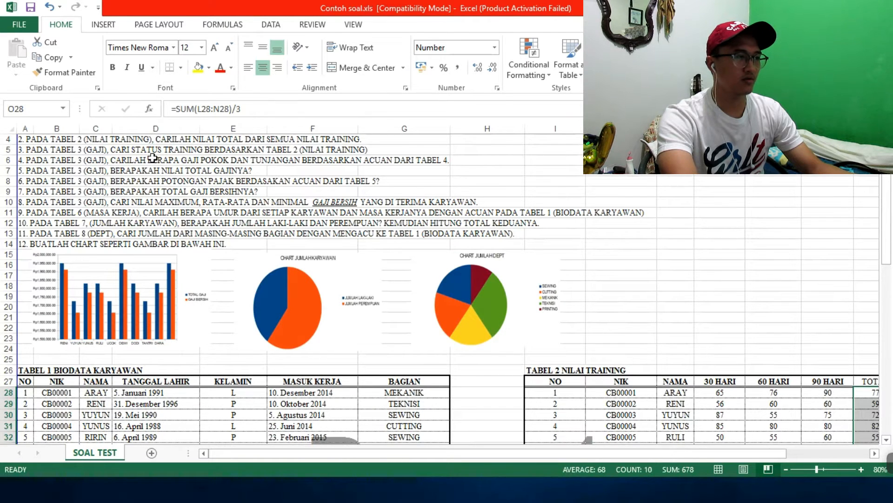
scroll(323, 291, down, 7)
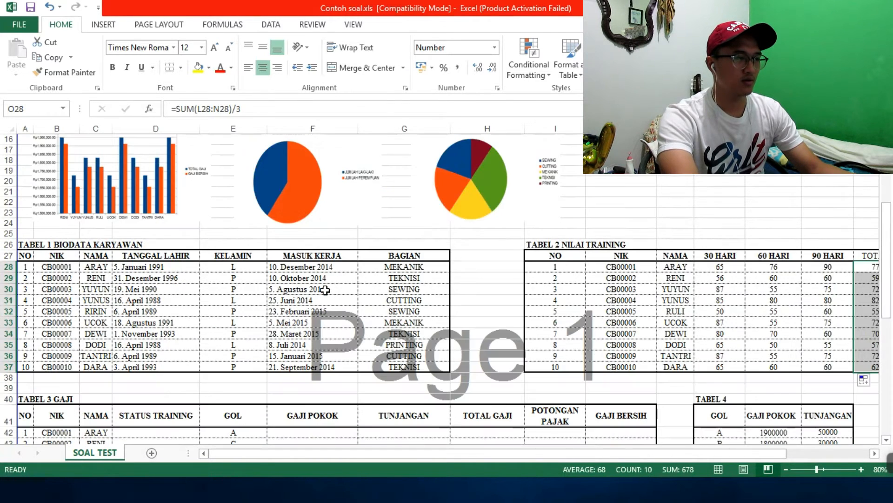
click(160, 337)
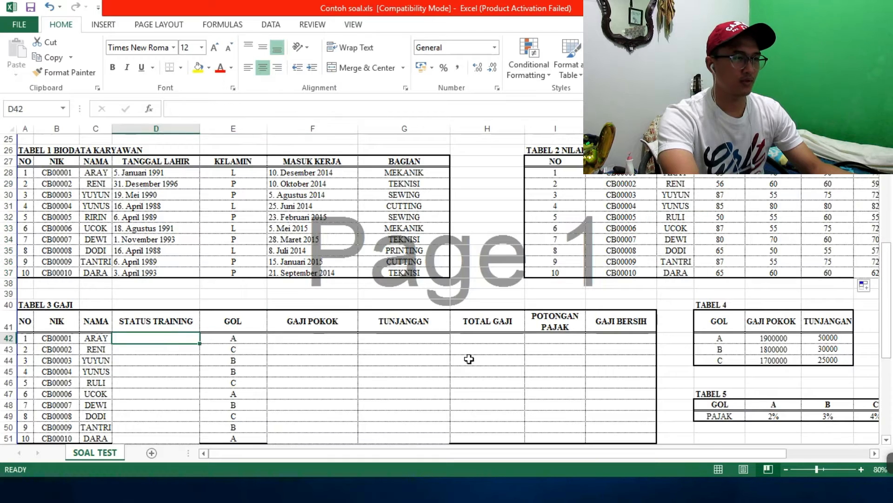
scroll(474, 360, up, 4)
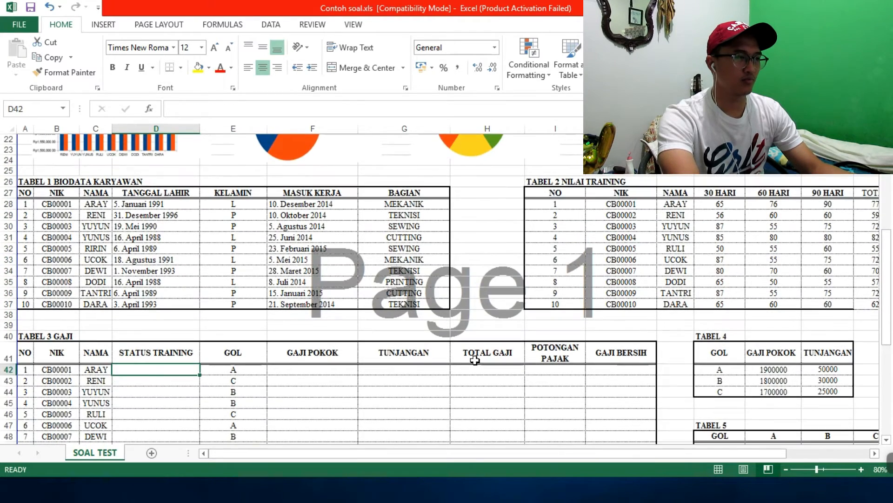
scroll(474, 359, down, 3)
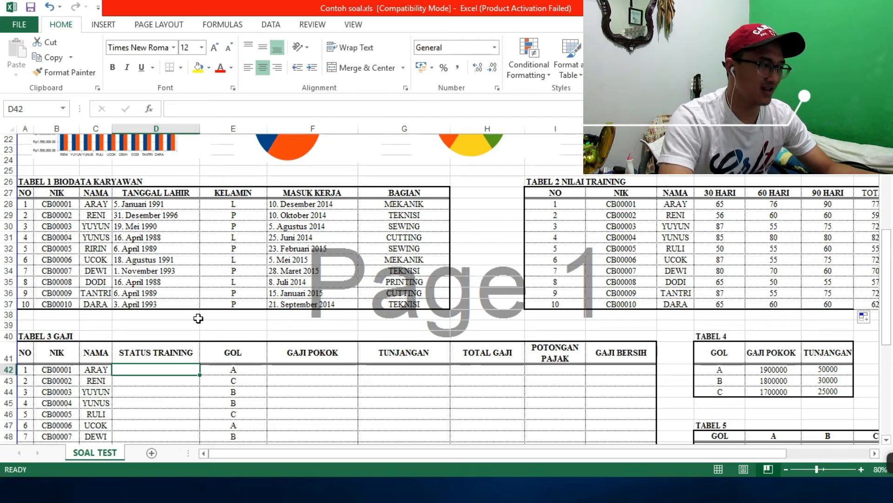
scroll(199, 318, down, 2)
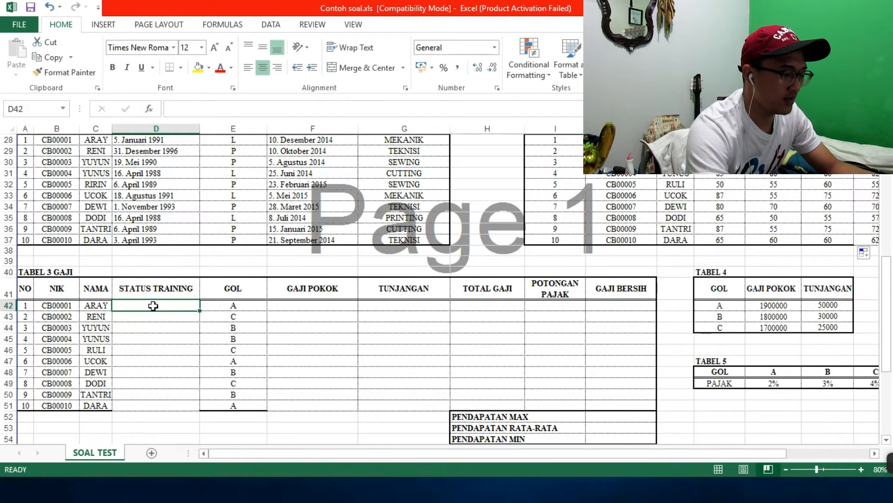
Start an IF formula in D42 testing whether the first TOTAL in O28 exceeds 60, with a comma as separator.
text(=if)
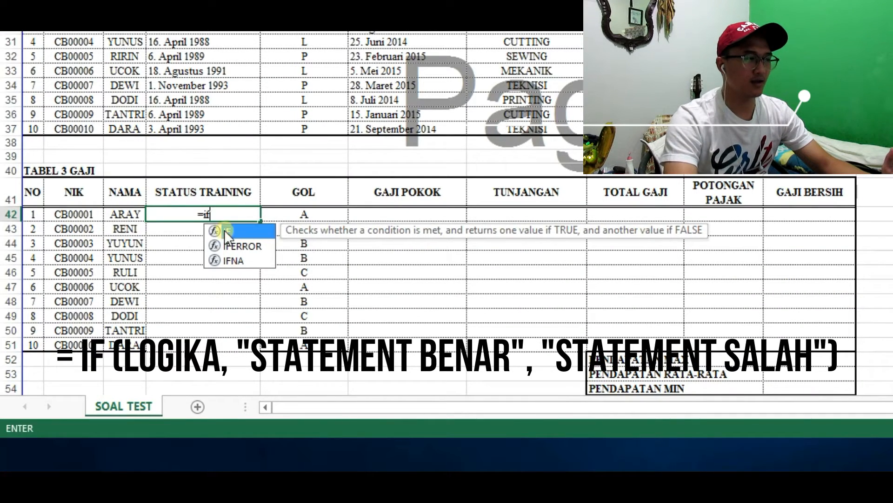
double_click(219, 231)
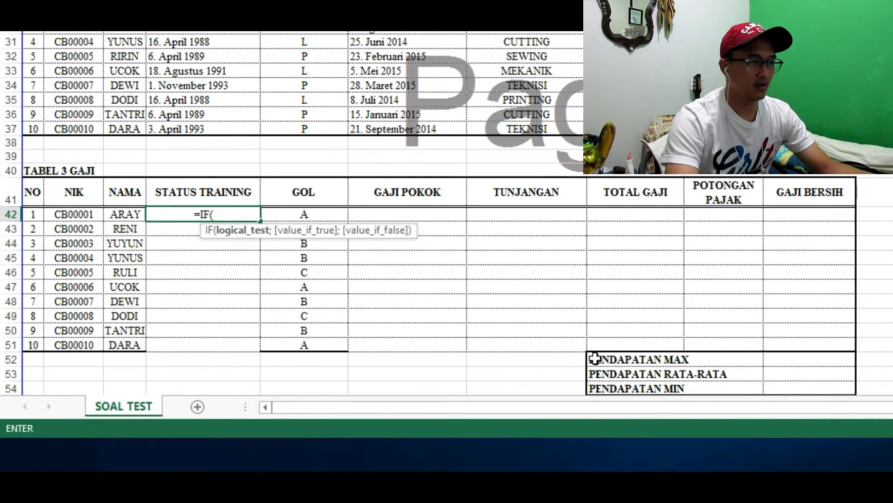
drag(842, 409, 884, 408)
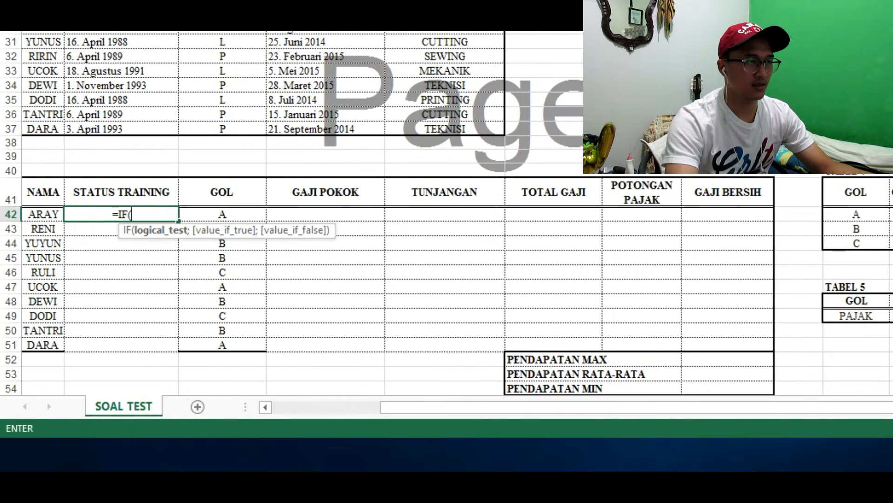
scroll(446, 214, up, 1)
click(892, 41)
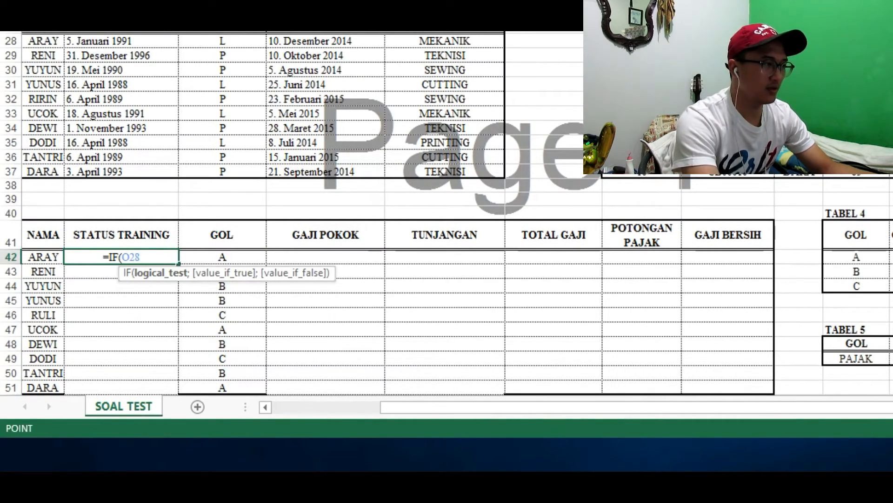
text(>)
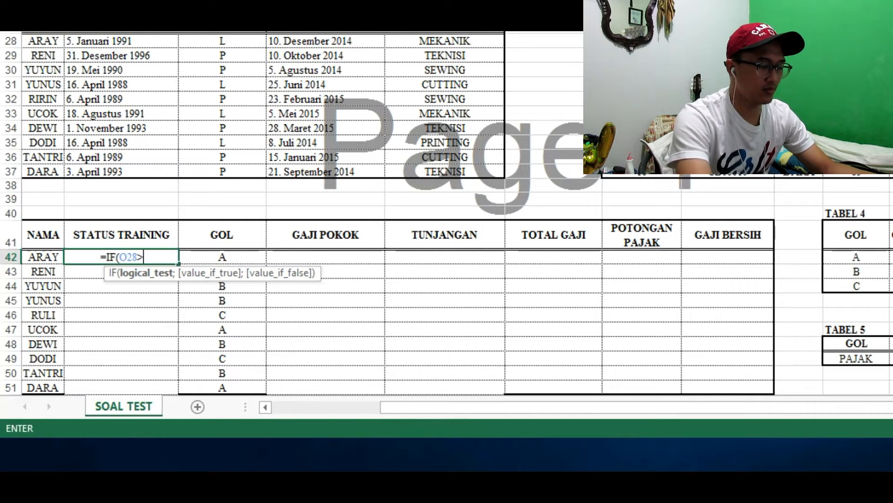
text(60,)
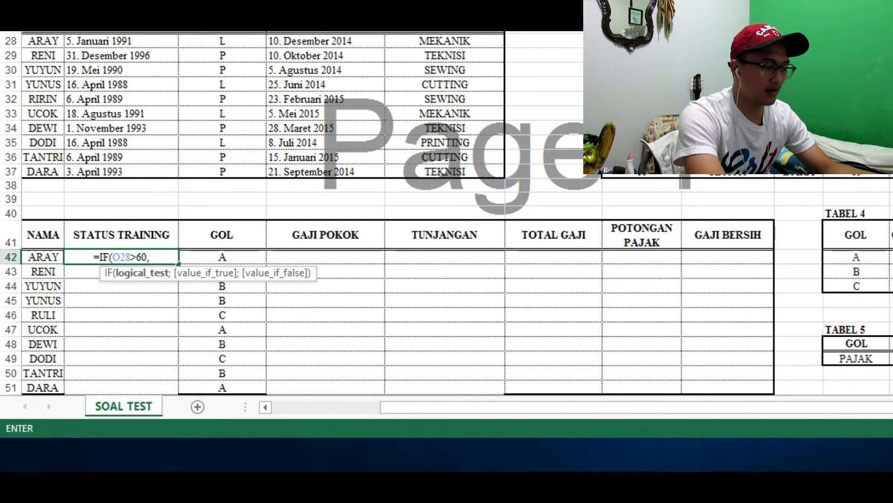
Extend the D42 formula to =IF(O28>60,"LULUS","GAGAL") with commas between the arguments.
text(")
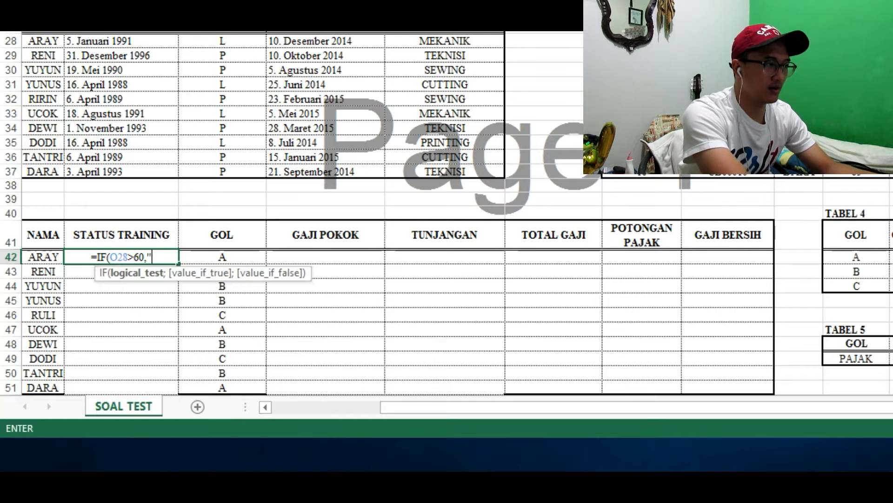
text(LULUS")
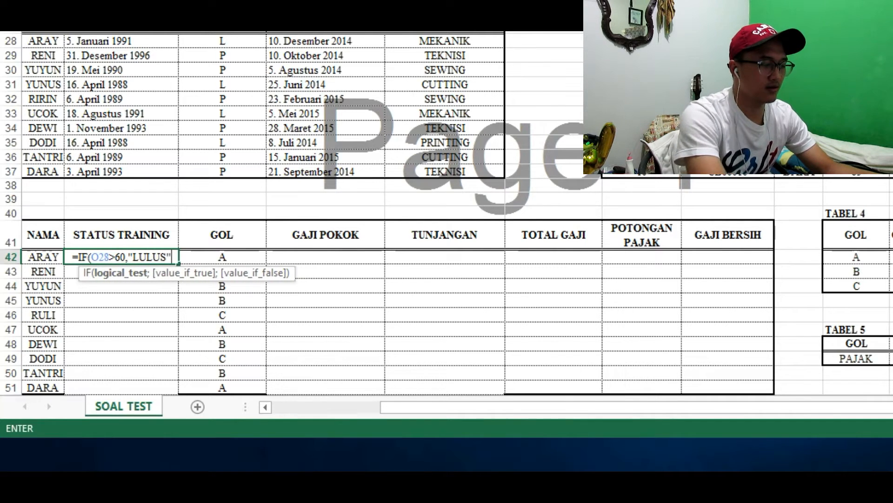
text(,)
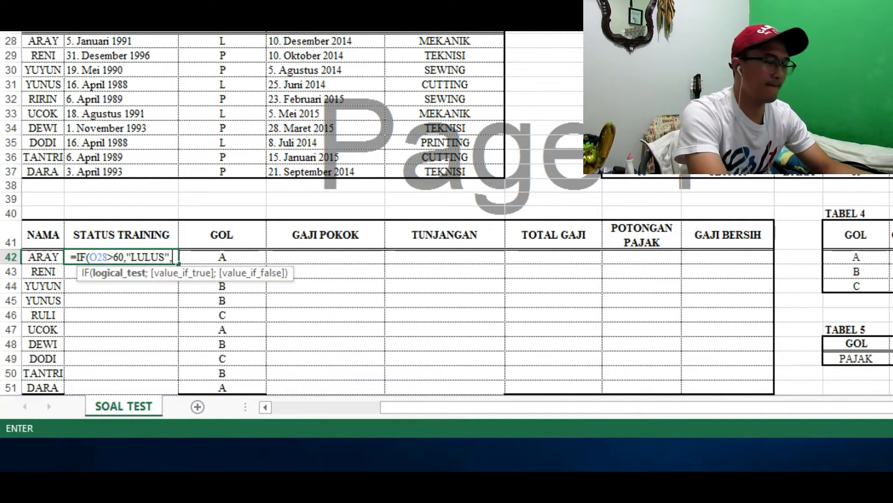
text("ti)
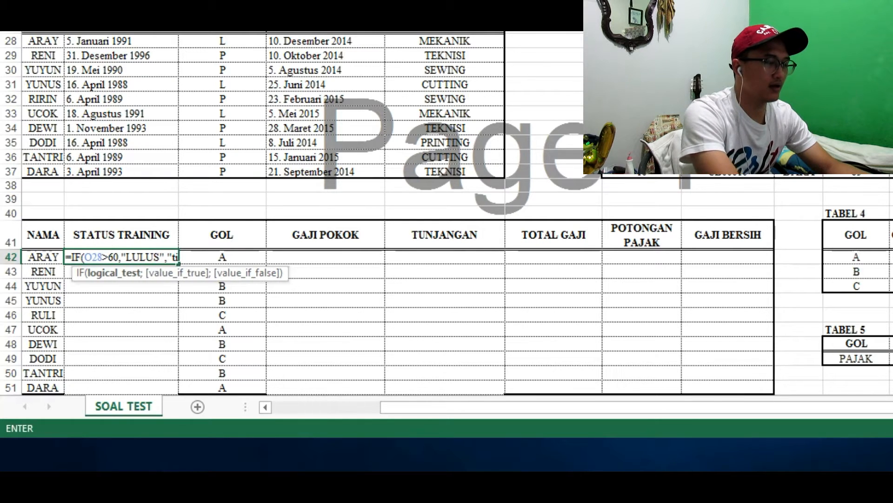
key(BackSpace)
key(BackSpace)
text(GA)
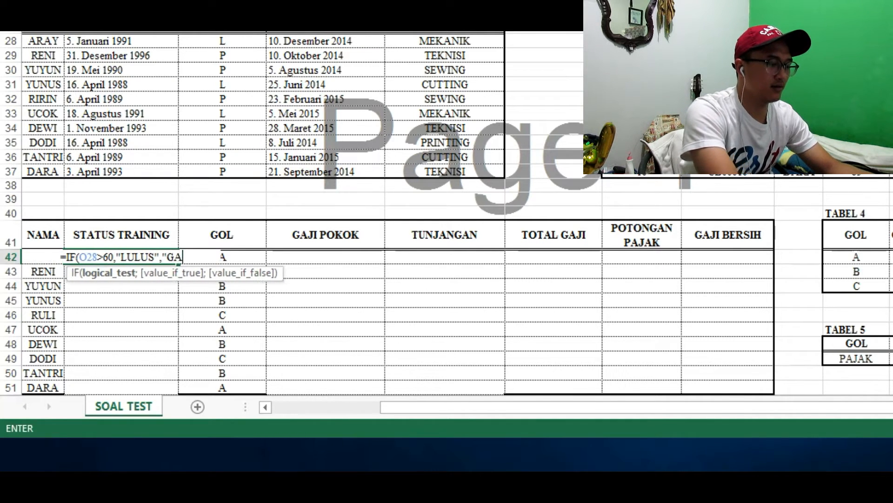
text(GAL")
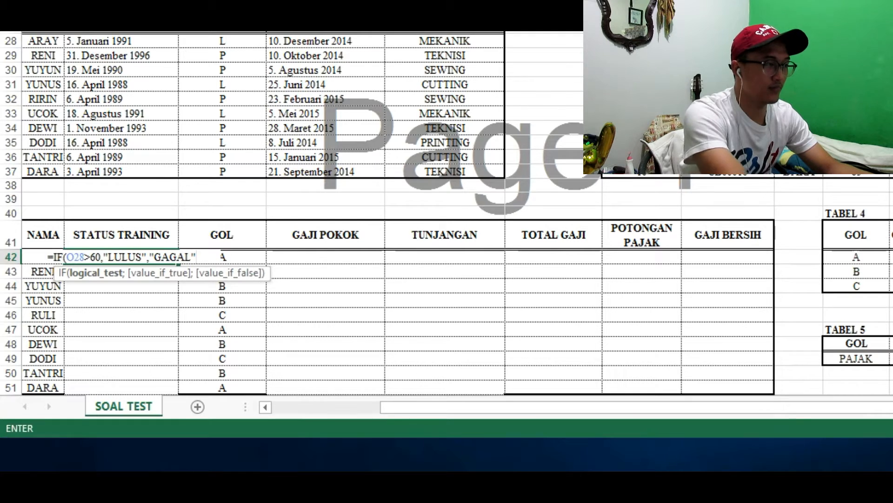
text())
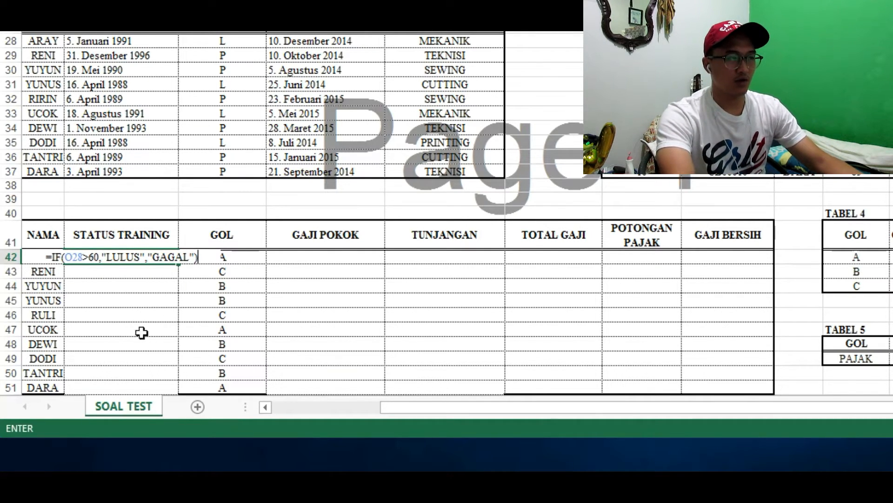
Try to enter the comma-separated IF formula in D42, also with a semicolon appended, and discard the entry.
double_click(89, 256)
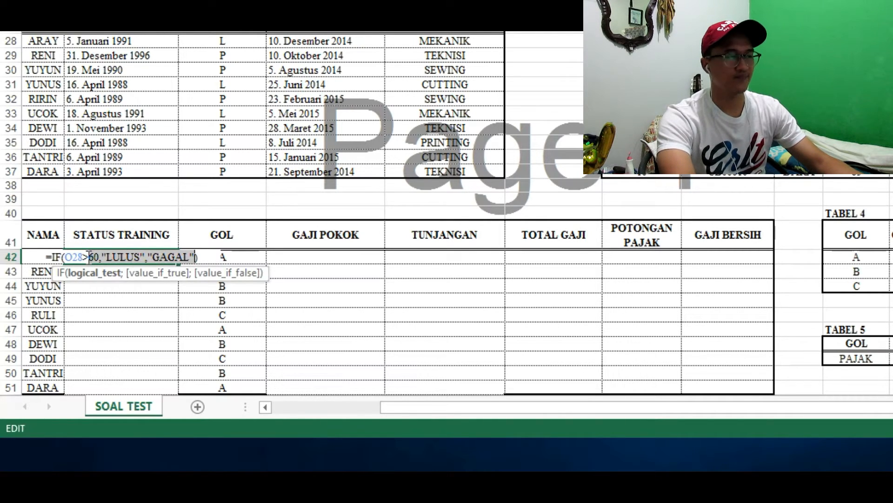
drag(110, 256, 138, 257)
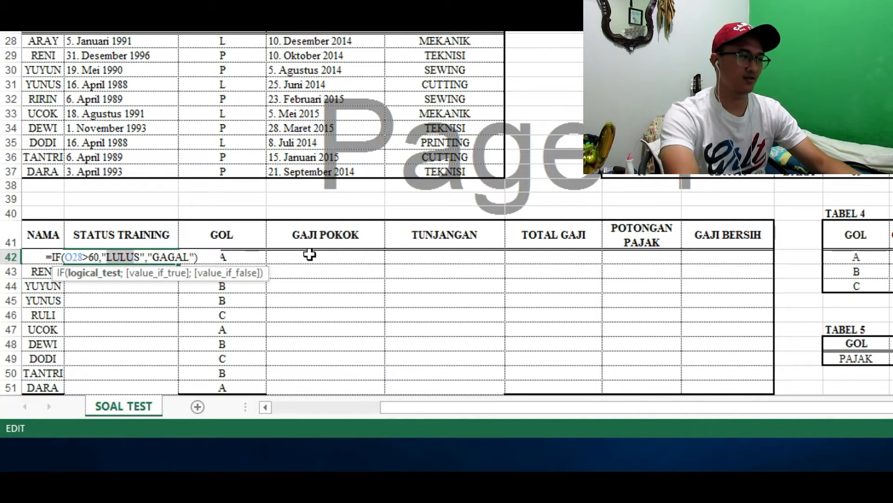
key(Return)
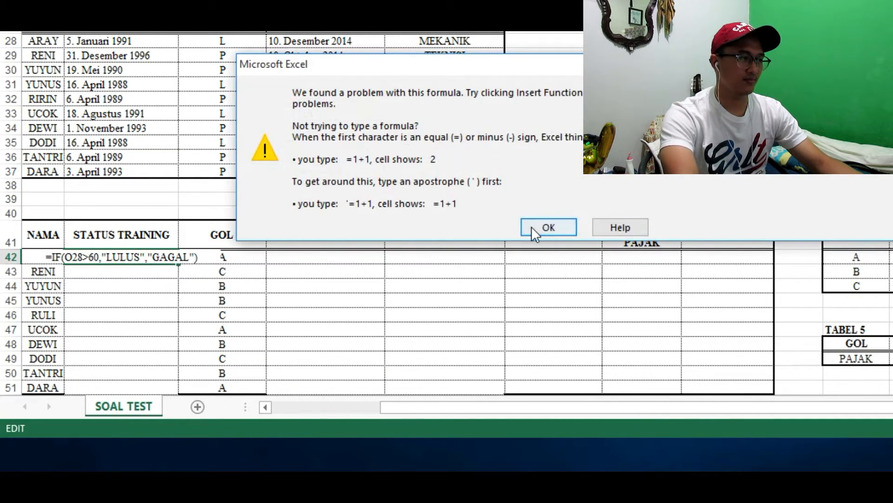
click(549, 227)
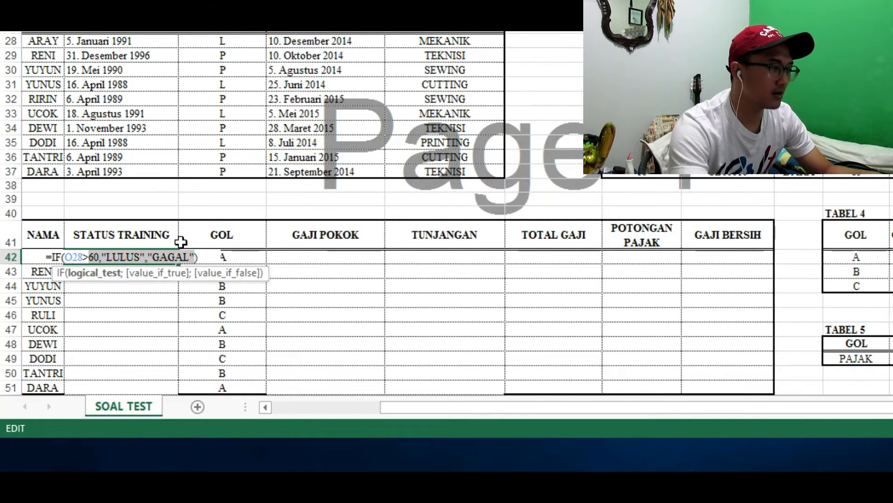
key(Return)
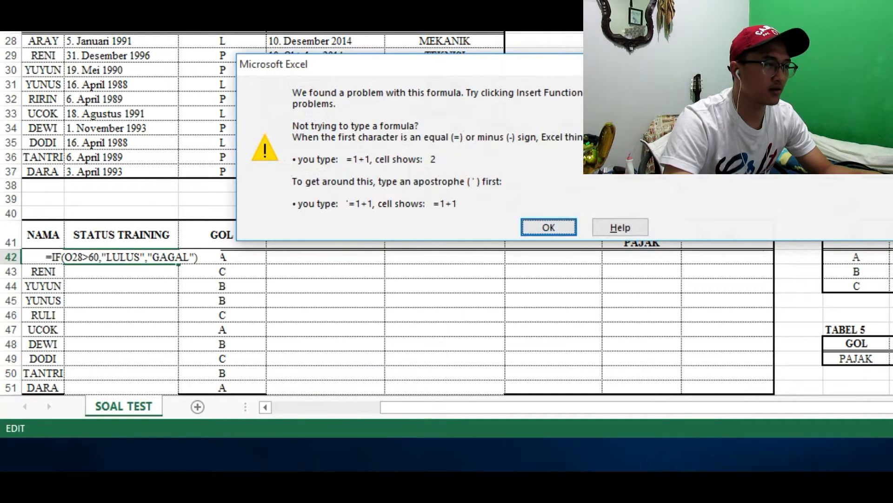
key(Return)
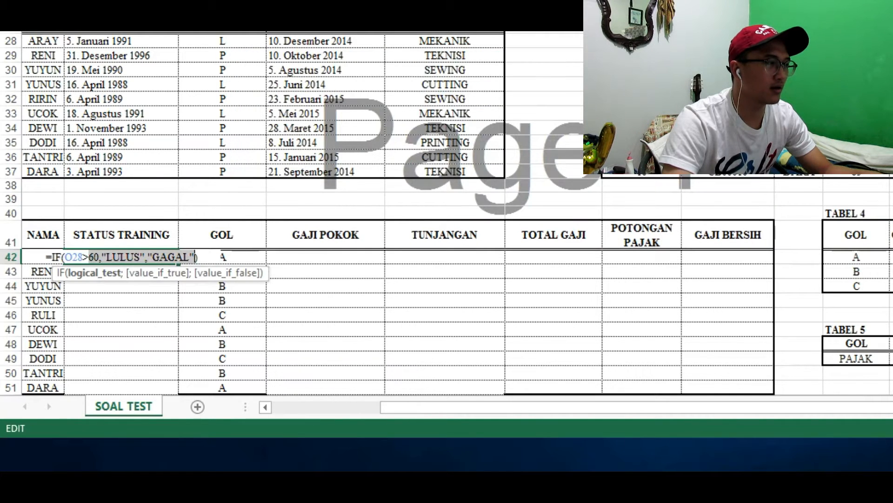
key(Return)
text(;)
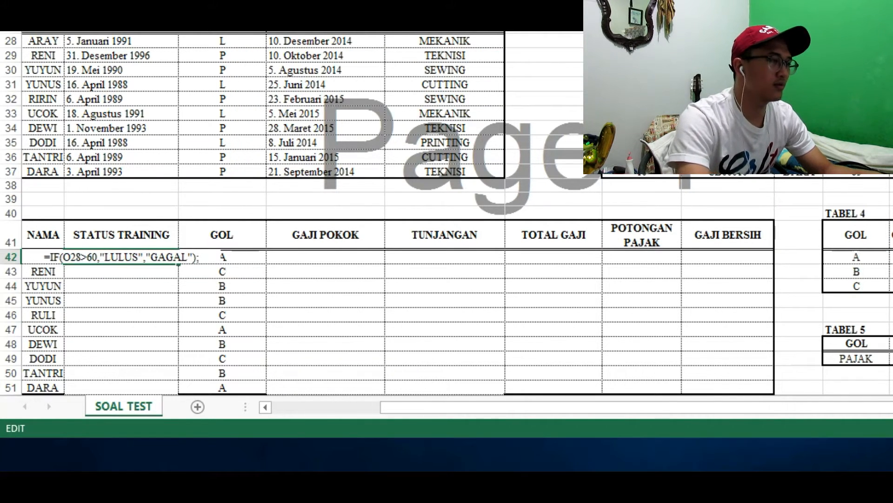
key(Return)
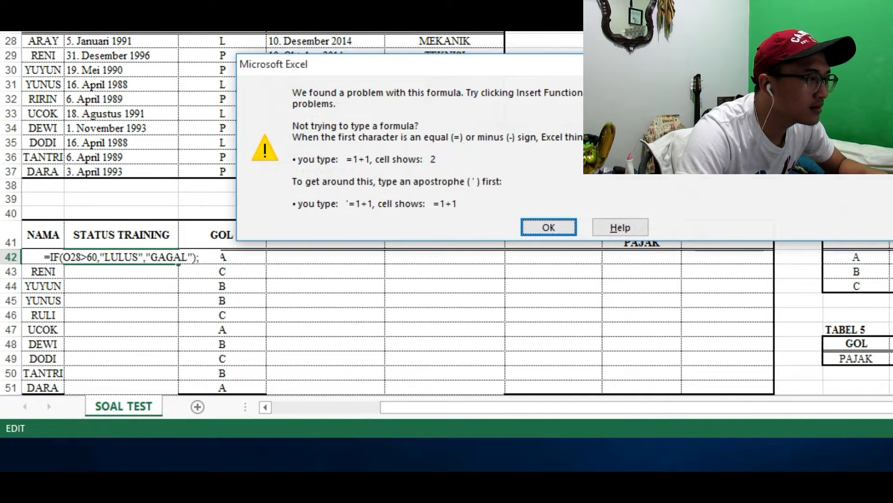
key(Return)
key(Escape)
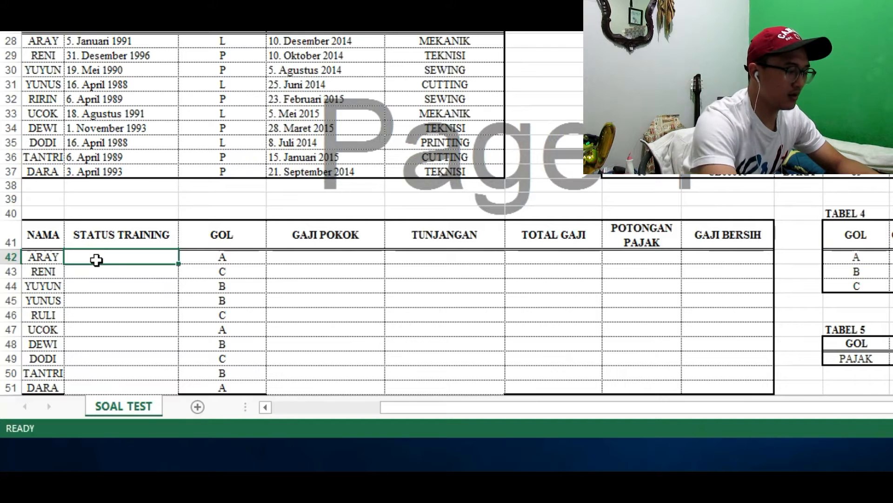
Start the IF formula again in D42 with the condition O28>60, leaving out the comma separator.
text(=IF()
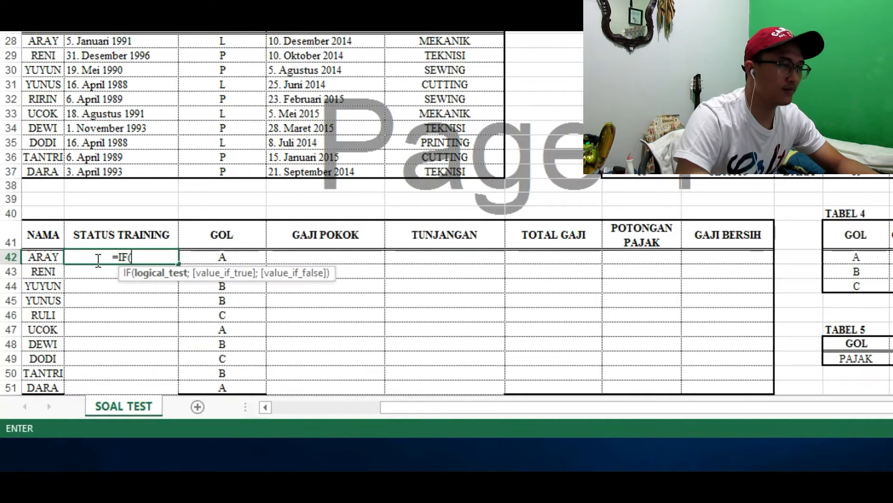
click(889, 41)
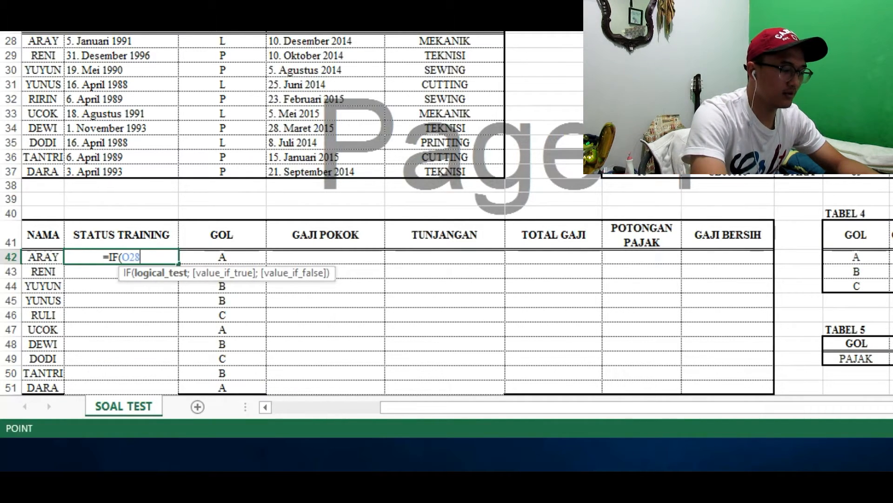
text(>0)
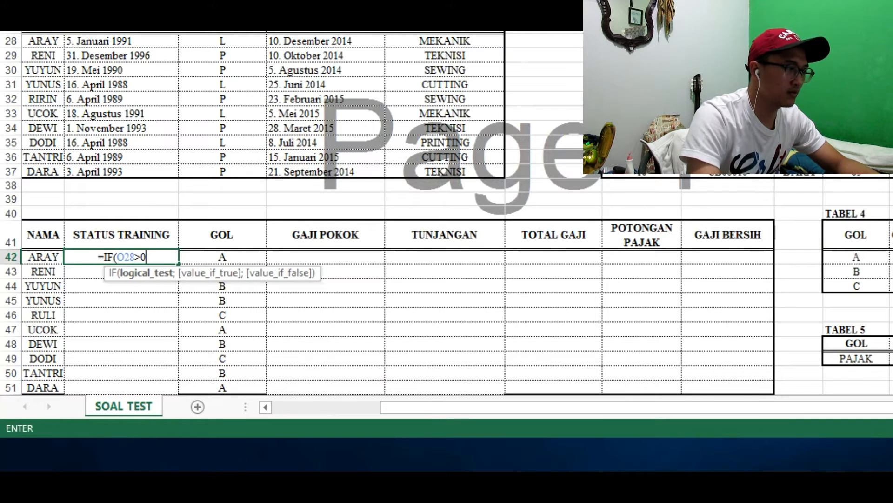
key(BackSpace)
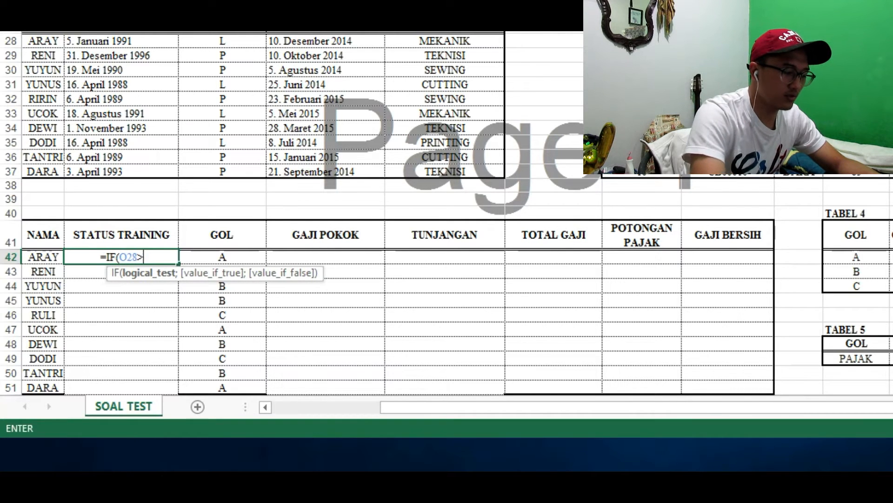
text(60,)
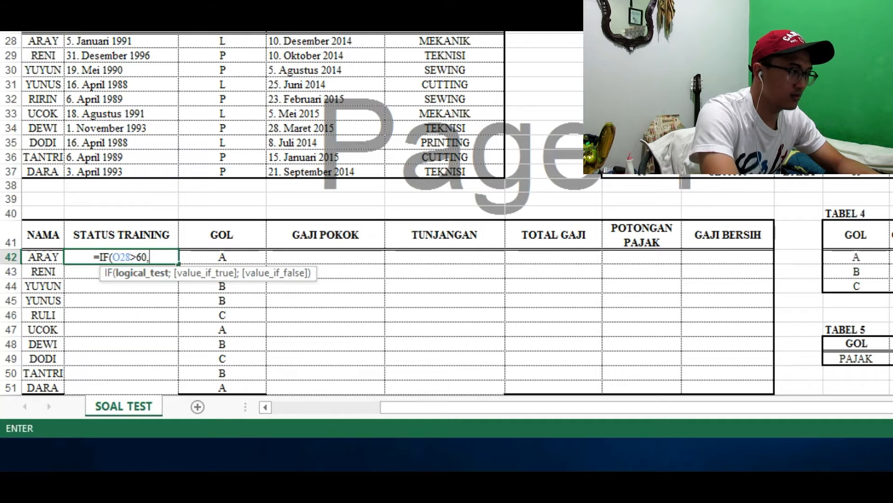
key(BackSpace)
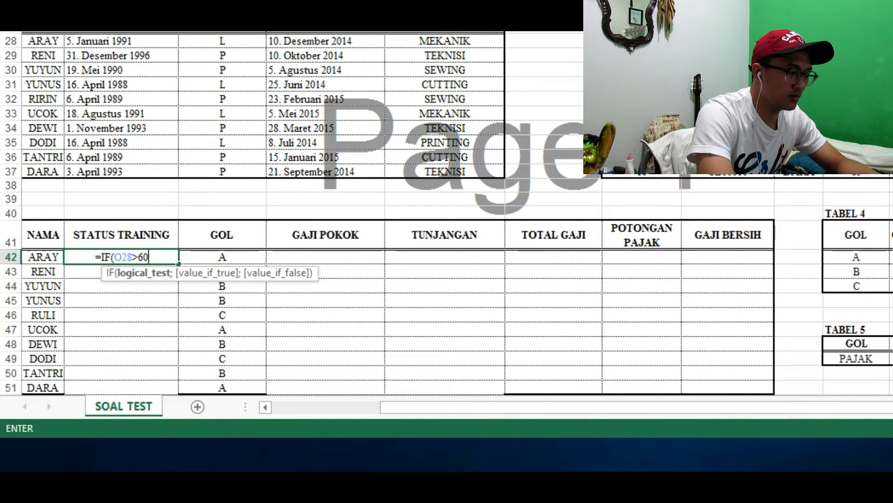
Complete the D42 formula with semicolon separators as =IF(O28>60;"LULUS";"GAGAL") and enter it.
text(;"LULUS)
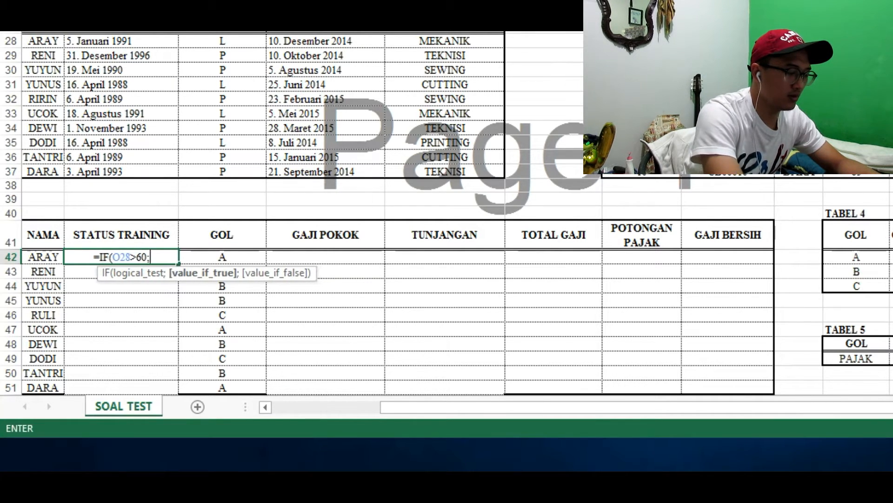
text(")
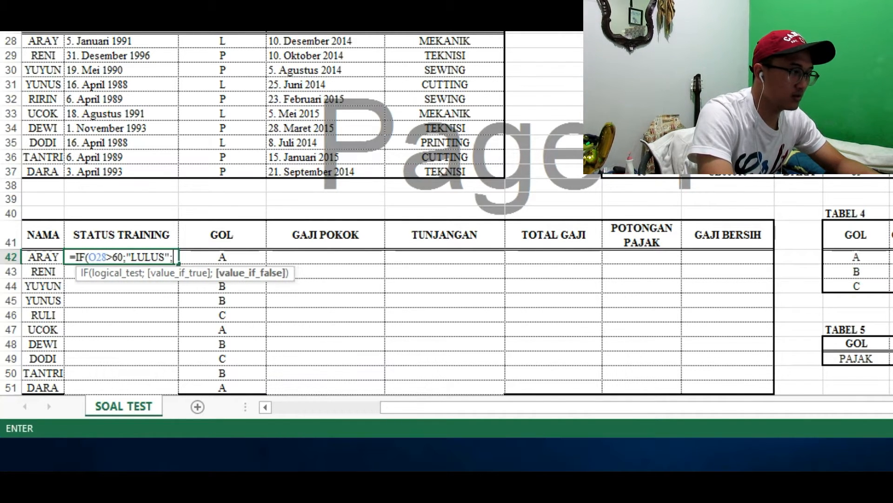
text(;")
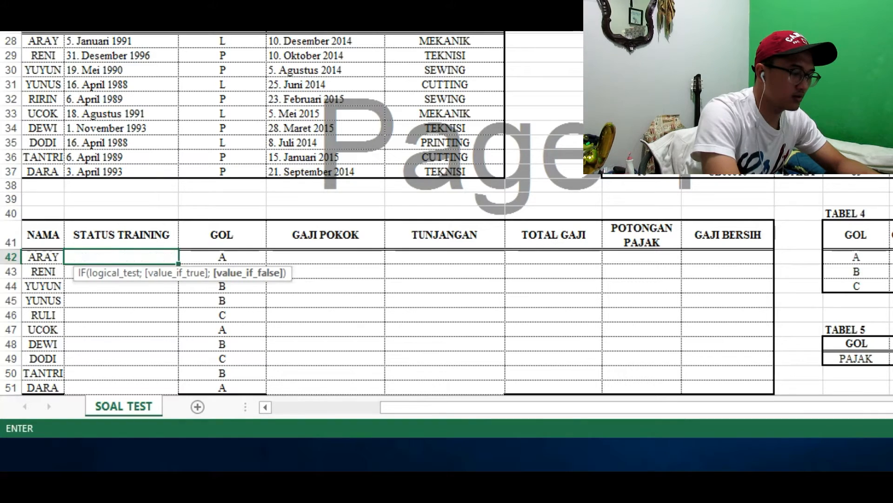
text(GAGAL")
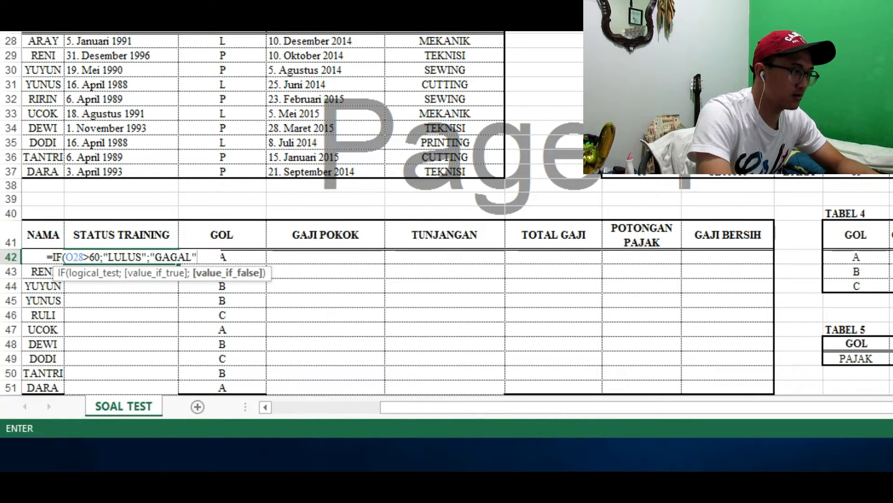
text())
key(Return)
key(Up)
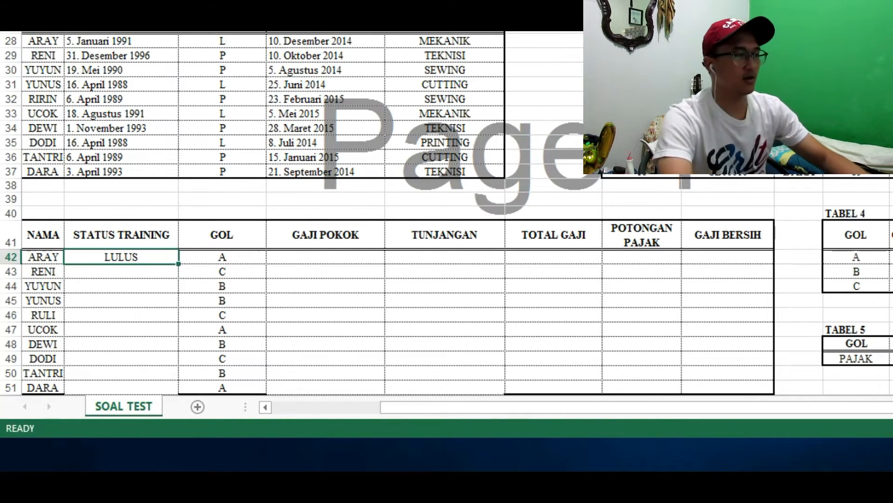
Fill the STATUS TRAINING formula from D42 down through all ten rows to D51, and go back to the exercise questions.
shift+click(113, 387)
key(ctrl+d)
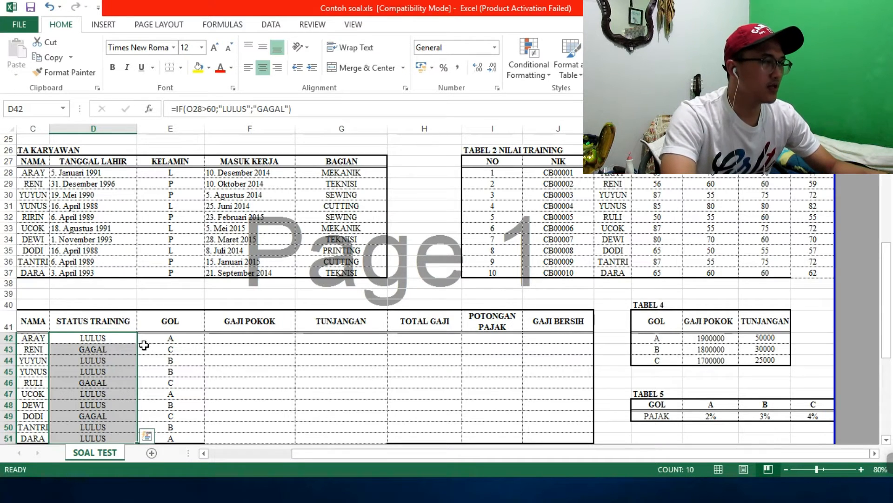
scroll(106, 360, up, 5)
scroll(158, 246, up, 3)
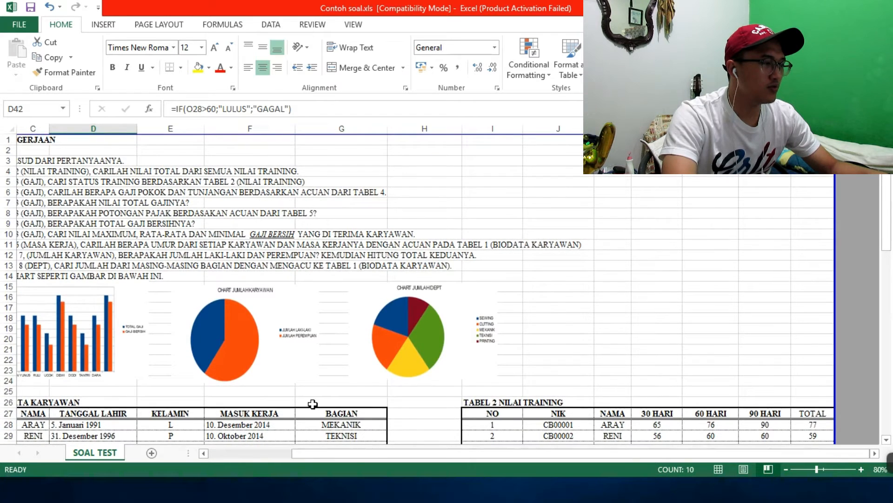
Review question 4 on GAJI POKOK and TUNJANGAN, its reference Tabel 4, and the first GOL entry in Tabel 3.
drag(354, 454, 272, 454)
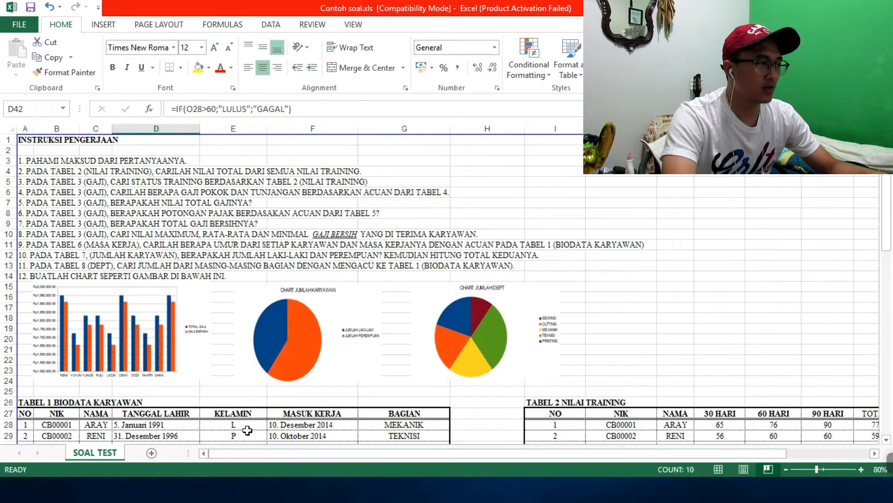
drag(158, 194, 404, 194)
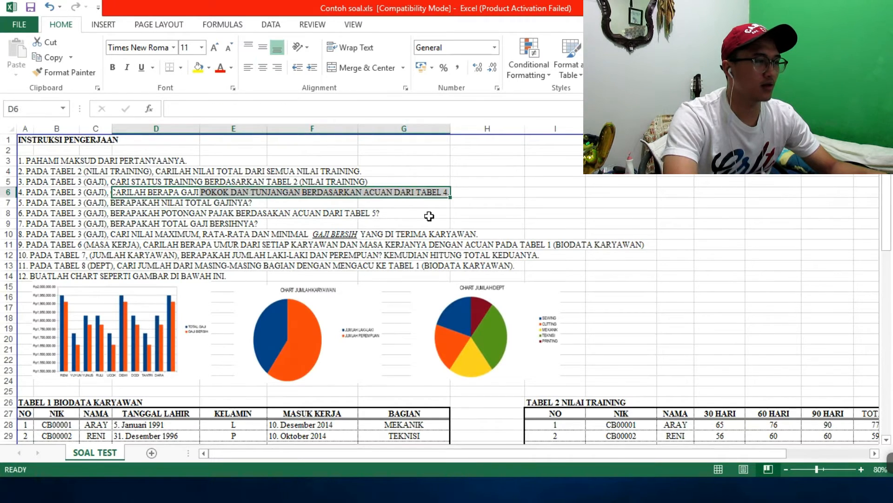
click(466, 266)
scroll(371, 391, down, 3)
scroll(371, 390, down, 7)
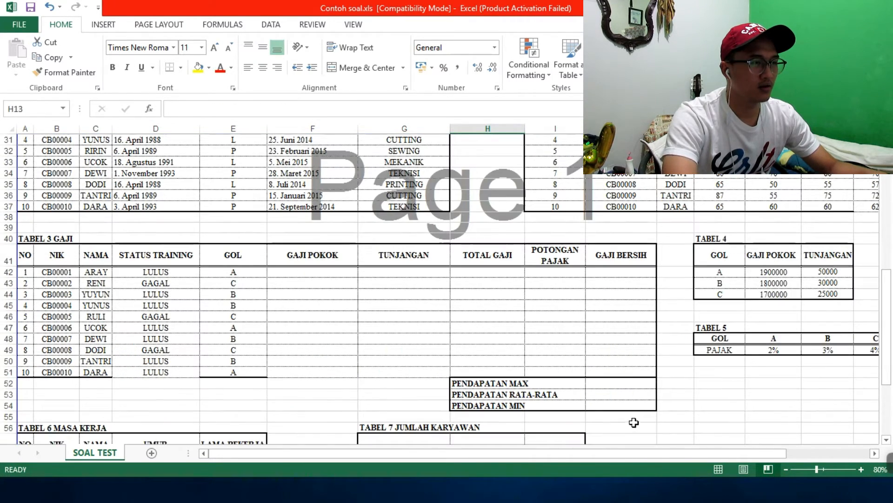
drag(711, 238, 838, 294)
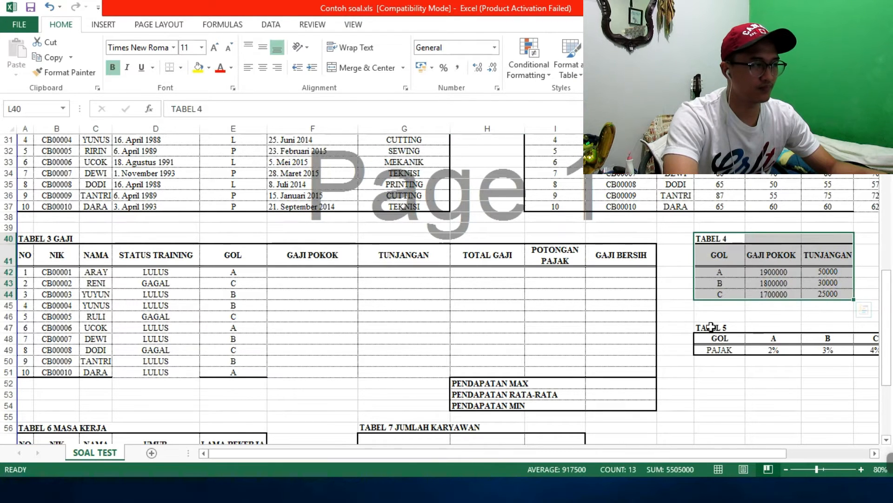
click(218, 275)
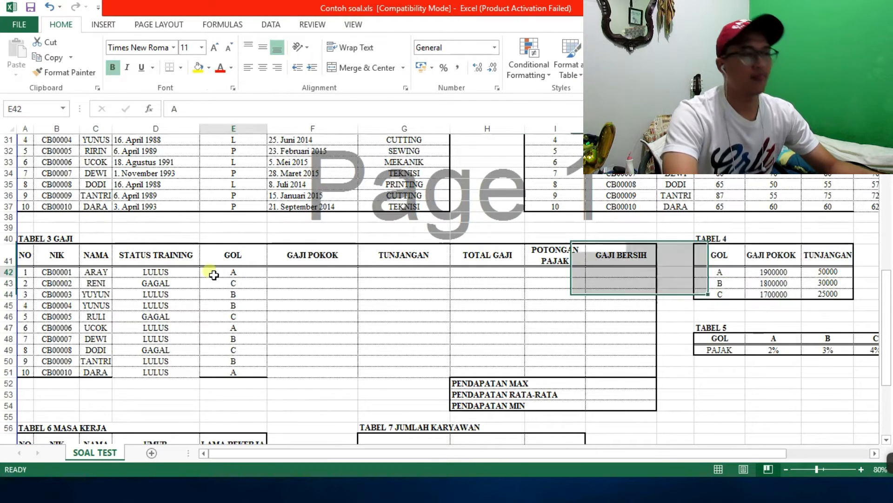
click(303, 273)
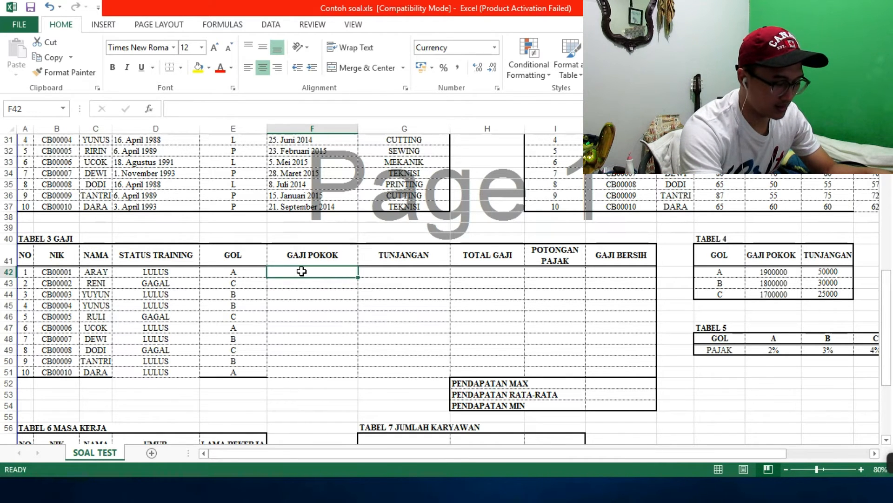
text(=)
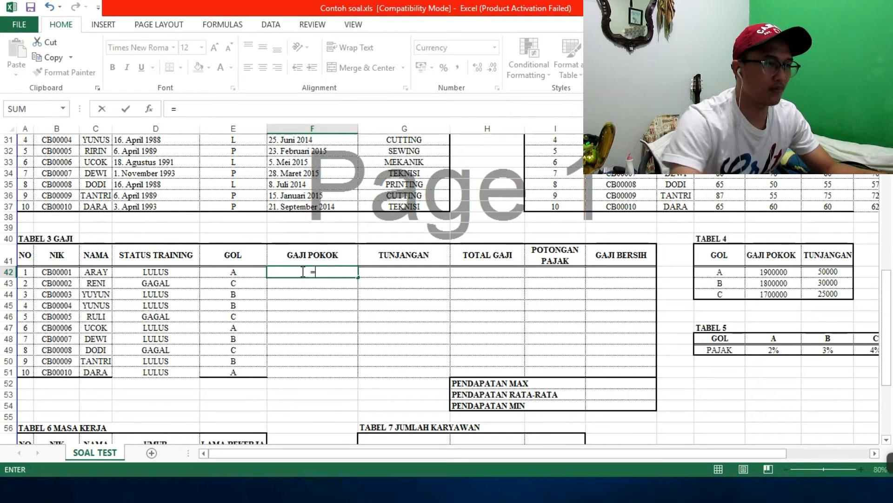
key(Escape)
Compare the GOL column of Tabel 3 with the GOL column of Tabel 4 as the lookup key.
drag(726, 257, 828, 294)
drag(233, 254, 218, 370)
drag(726, 256, 728, 293)
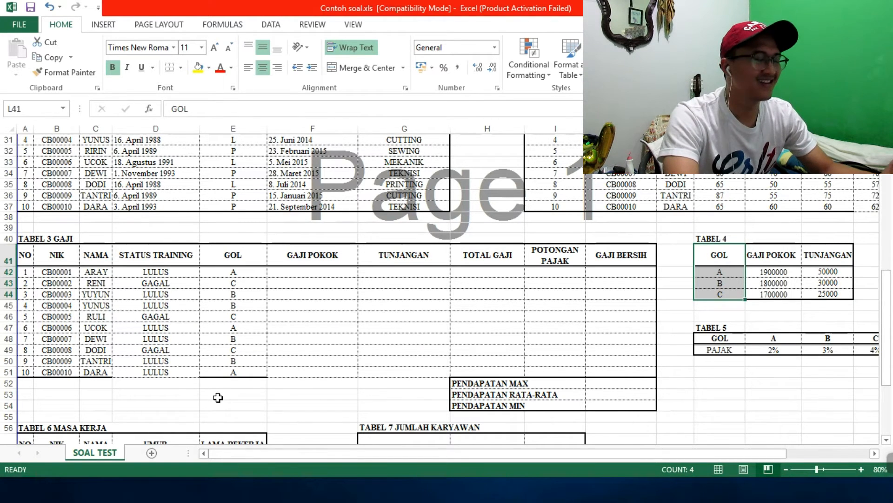
drag(233, 254, 233, 371)
drag(719, 254, 713, 295)
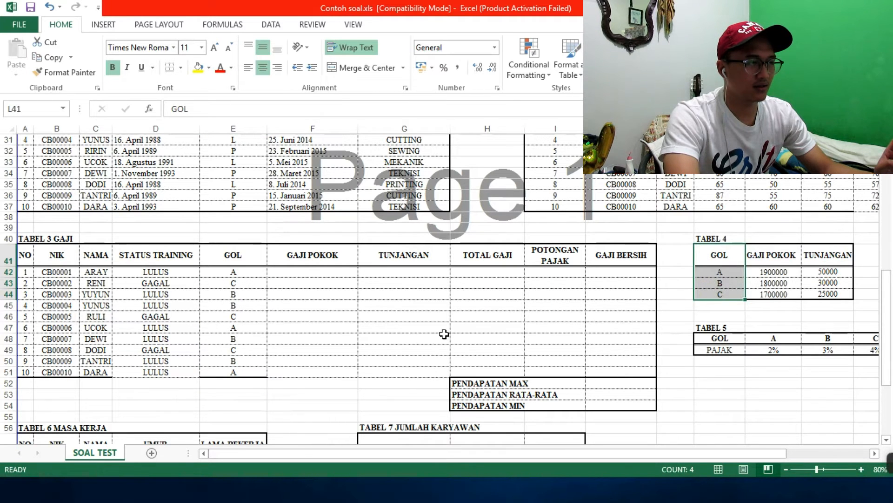
Start a VLOOKUP formula in F42 with E42 as the lookup value and Tabel 4's range L41:N44 as the table array.
click(316, 275)
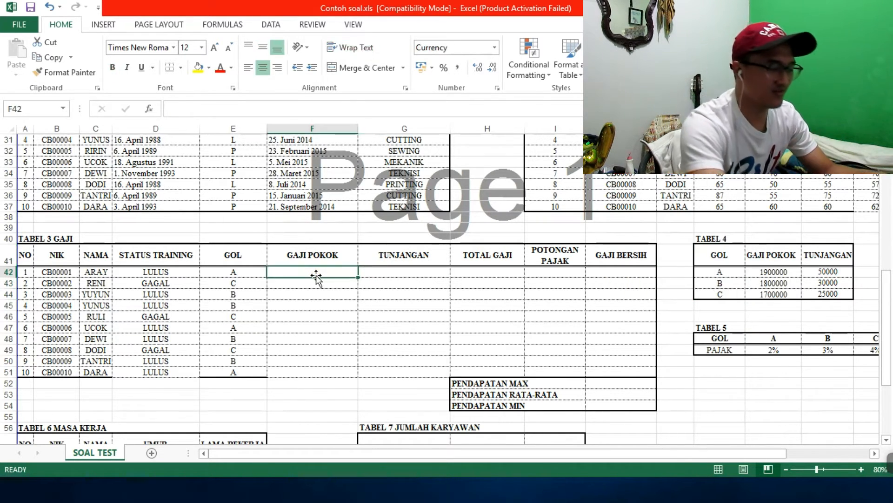
text(=)
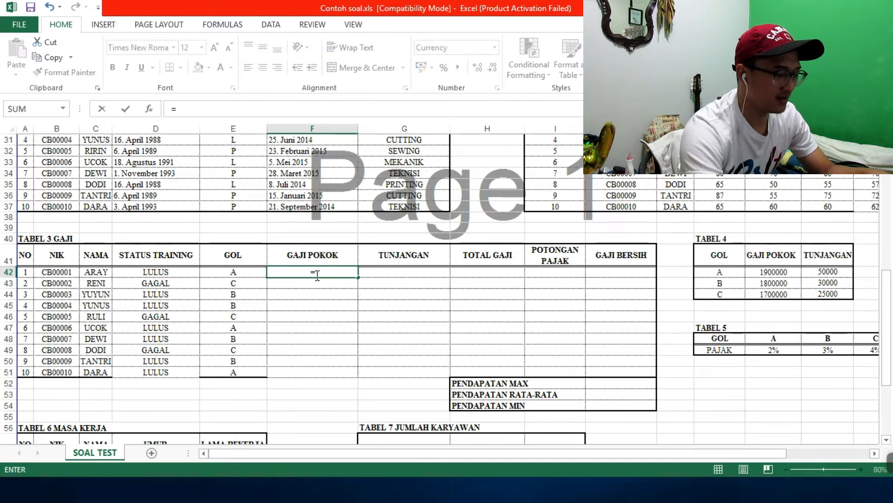
text(VLO)
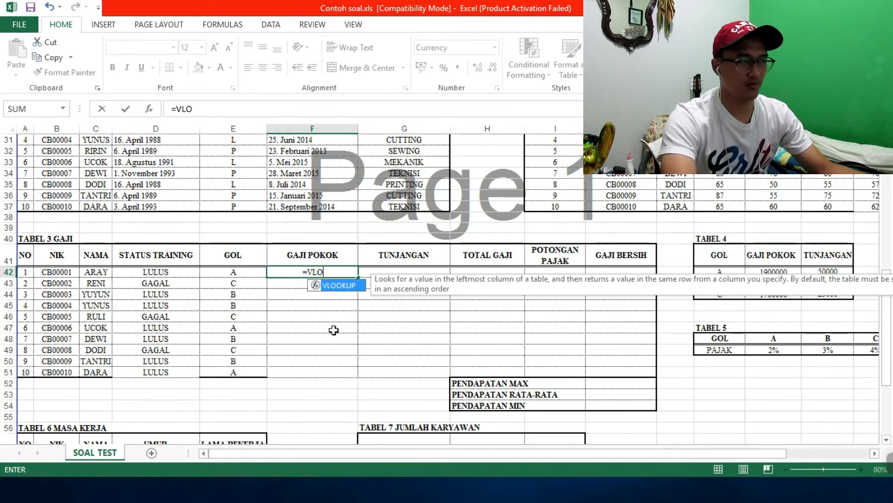
double_click(338, 286)
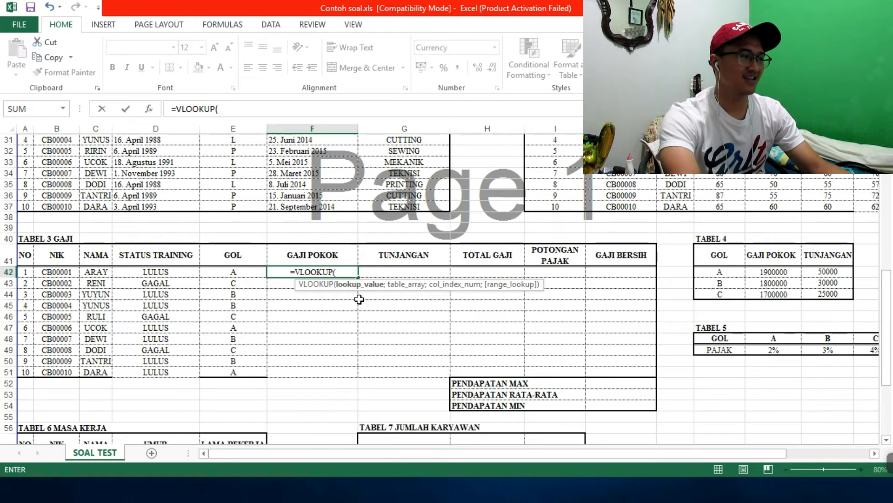
click(236, 272)
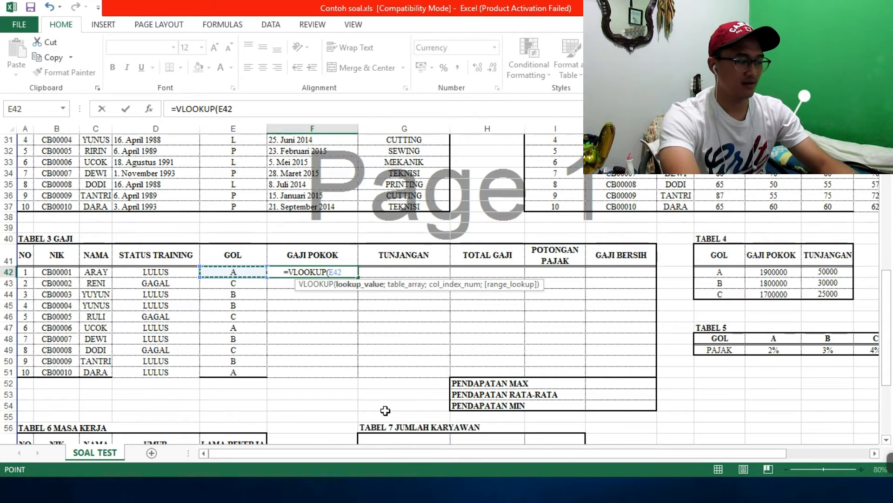
text(;)
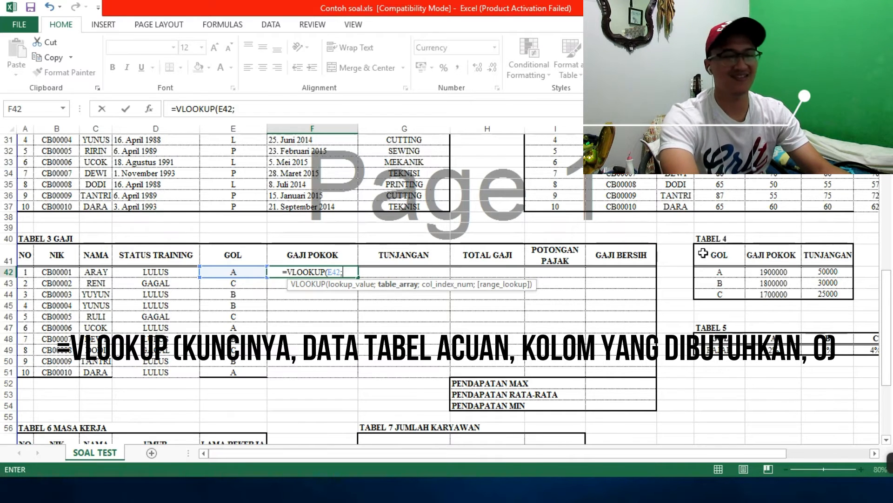
drag(703, 253, 826, 293)
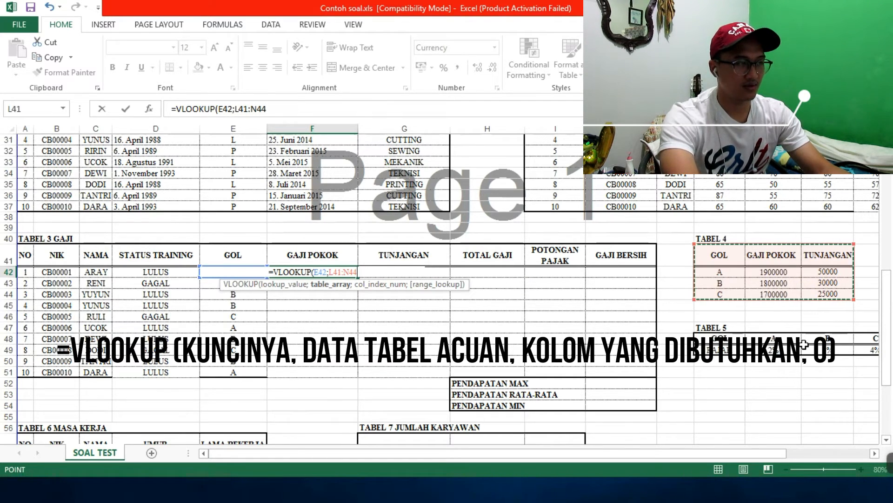
Complete F42 as =VLOOKUP(E42;L41:N44;2;0), enter it, and check the result against GOL A's GAJI POKOK in Tabel 4.
text(;)
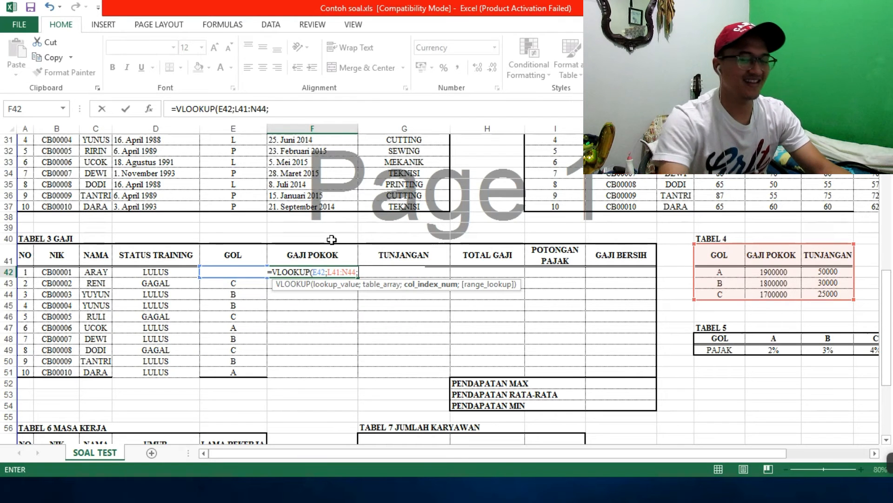
text(2)
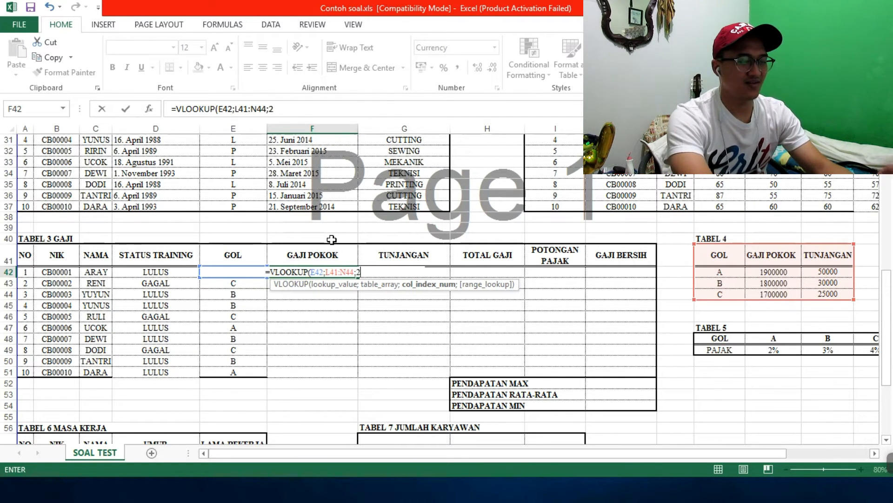
text(;)
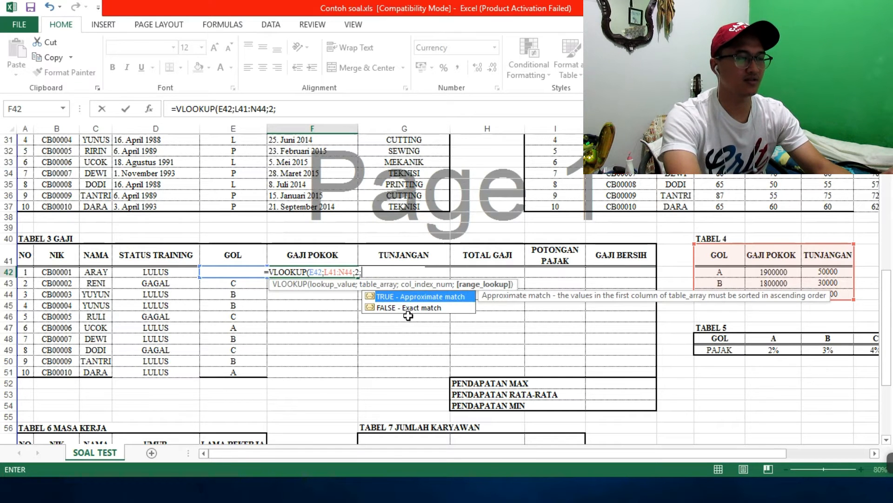
text(0)
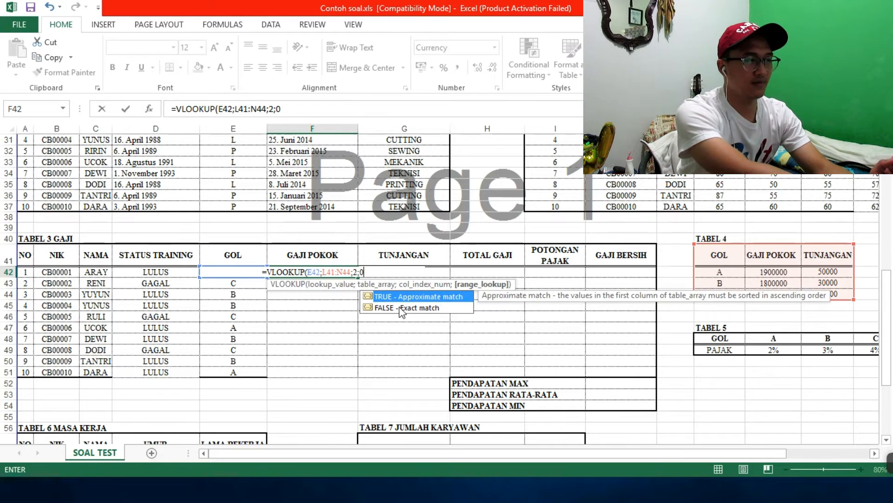
text())
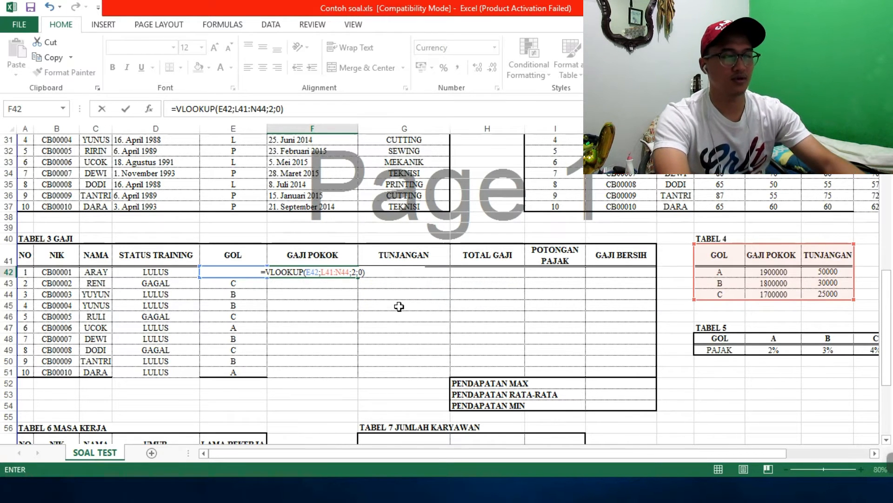
key(Return)
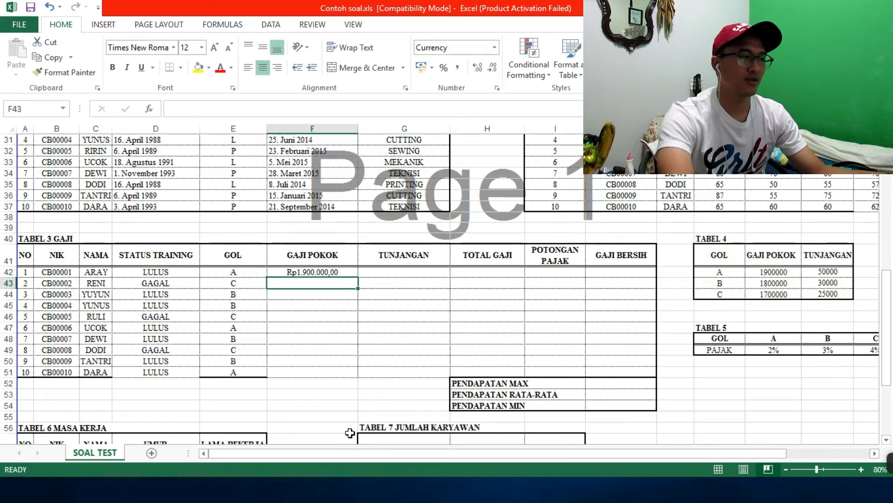
click(236, 269)
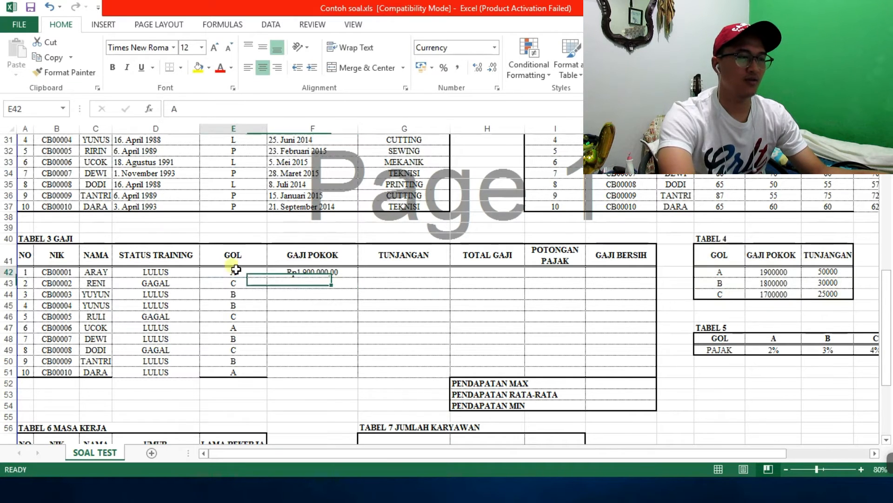
click(750, 273)
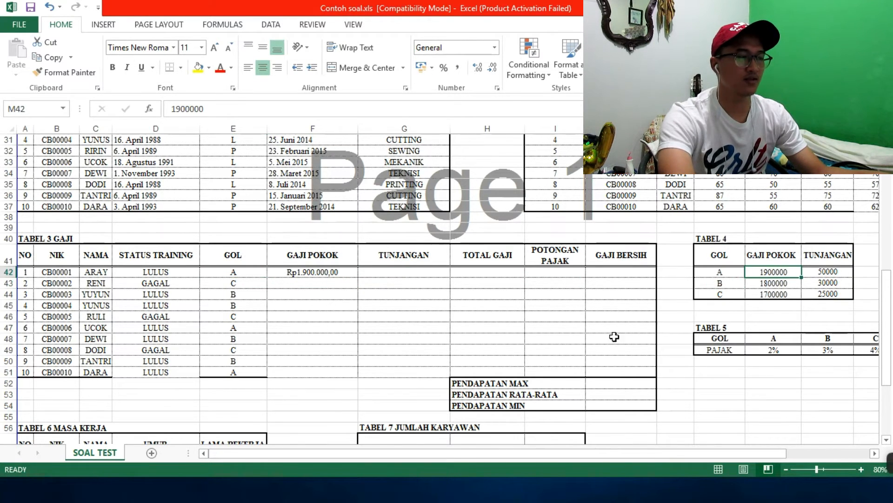
Try to fill the GAJI POKOK formula from F42 down to F51, and undo the fill.
click(342, 273)
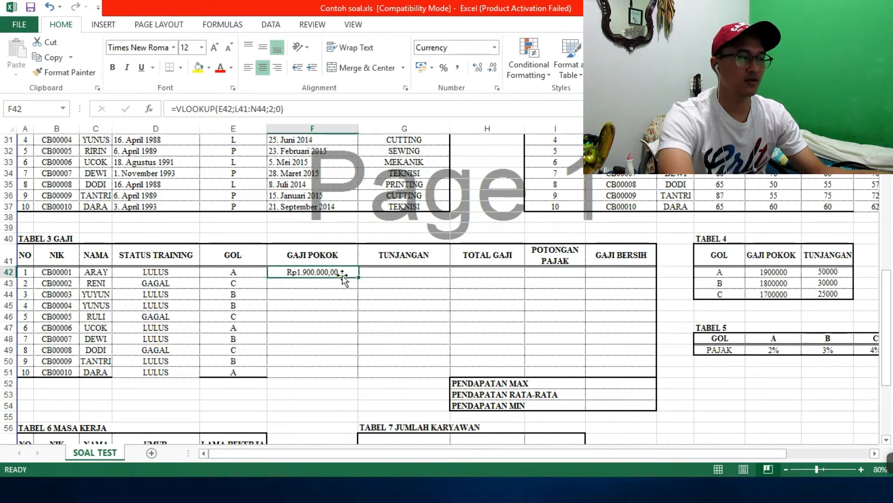
shift+click(310, 370)
key(ctrl+d)
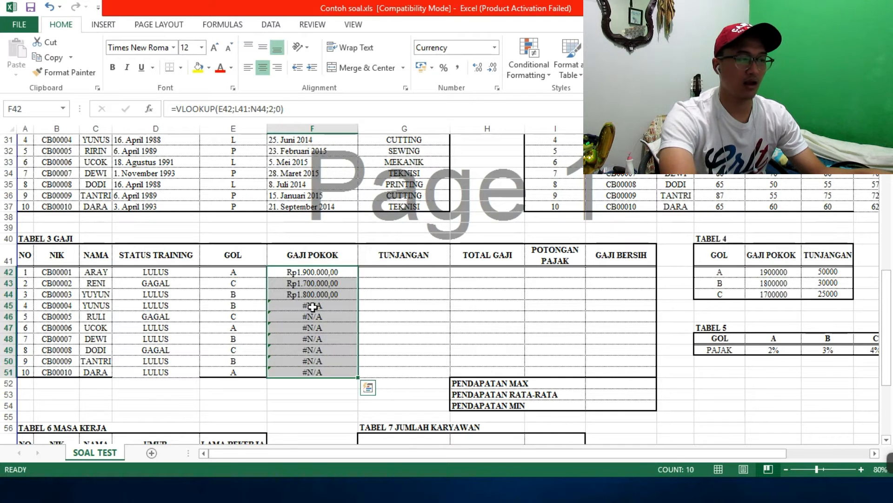
key(ctrl+z)
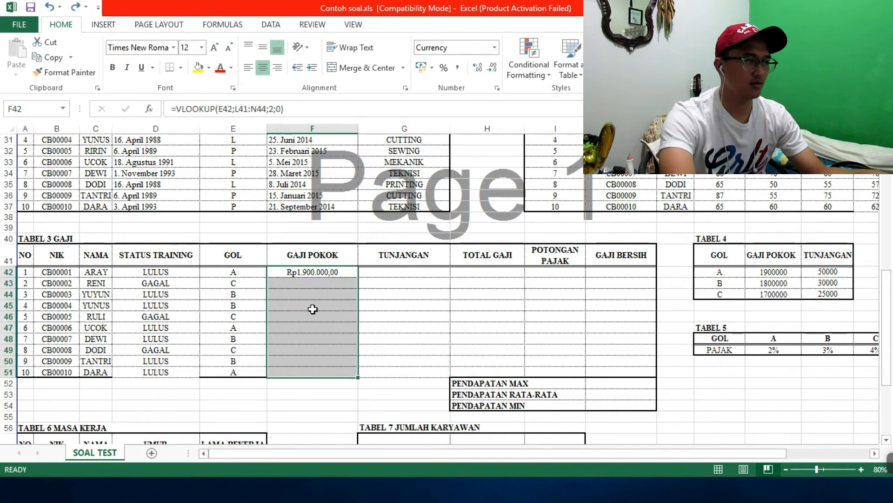
Make the table range in the F42 formula absolute, giving =VLOOKUP(E42;$L$41:$N$44;2;0), and enter it.
click(311, 273)
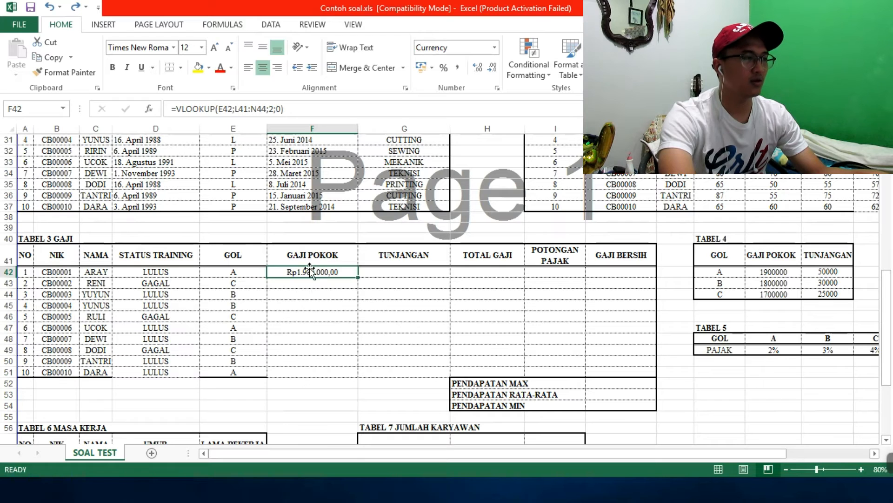
double_click(310, 272)
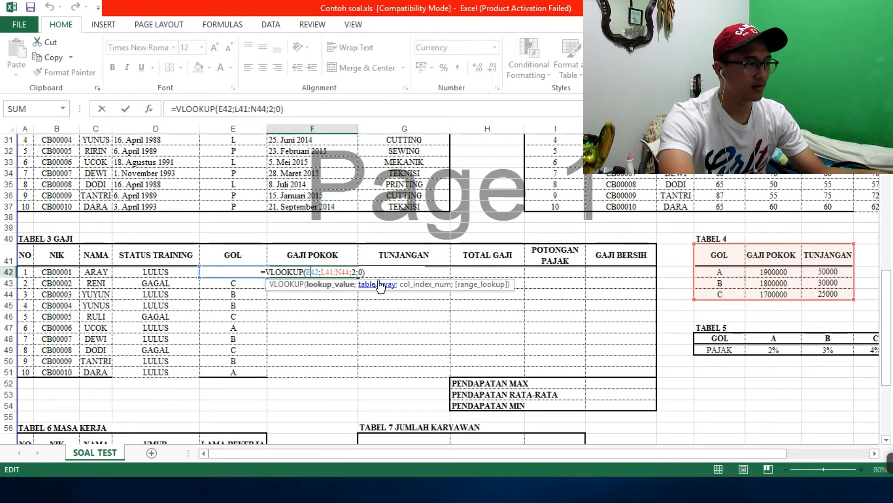
drag(351, 272, 322, 272)
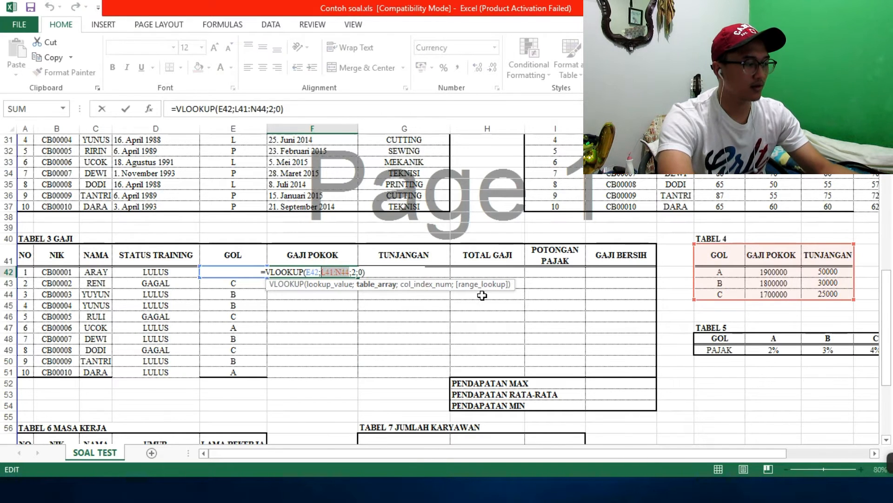
key(F4)
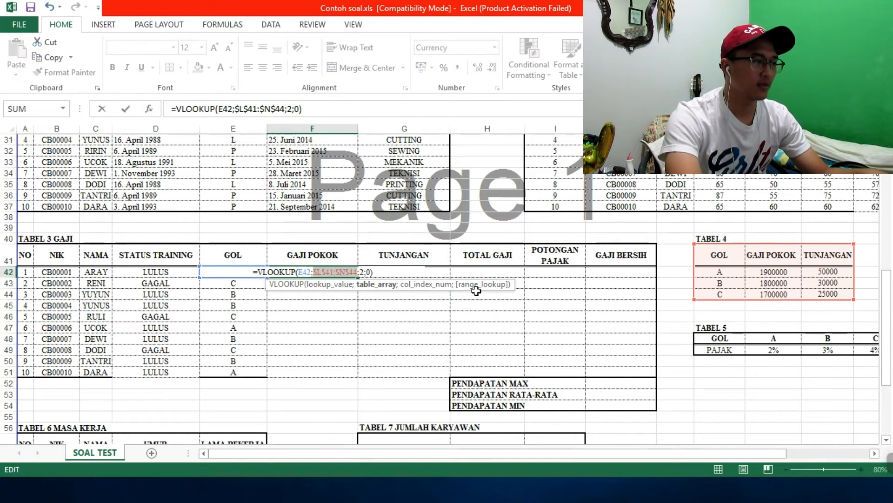
key(Return)
Fill the GAJI POKOK formula with the absolute range from F42 down to F51, and select the first TUNJANGAN cell, G42.
key(Up)
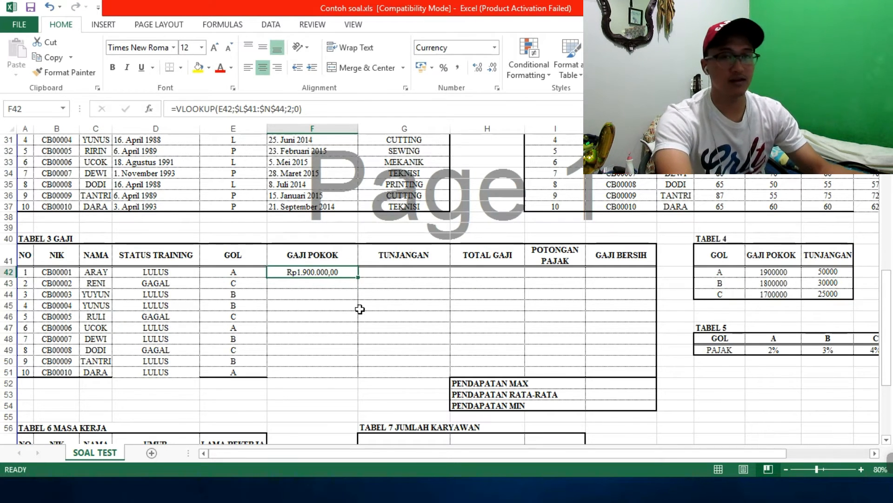
drag(358, 277, 358, 377)
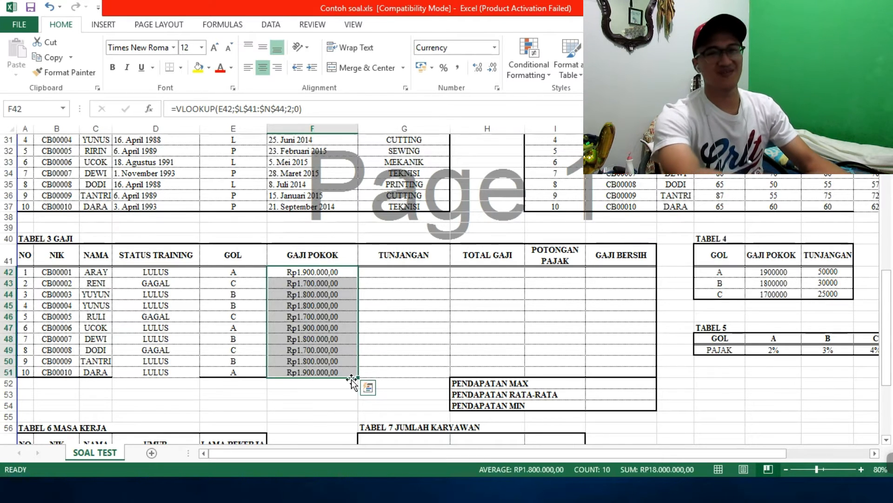
click(338, 308)
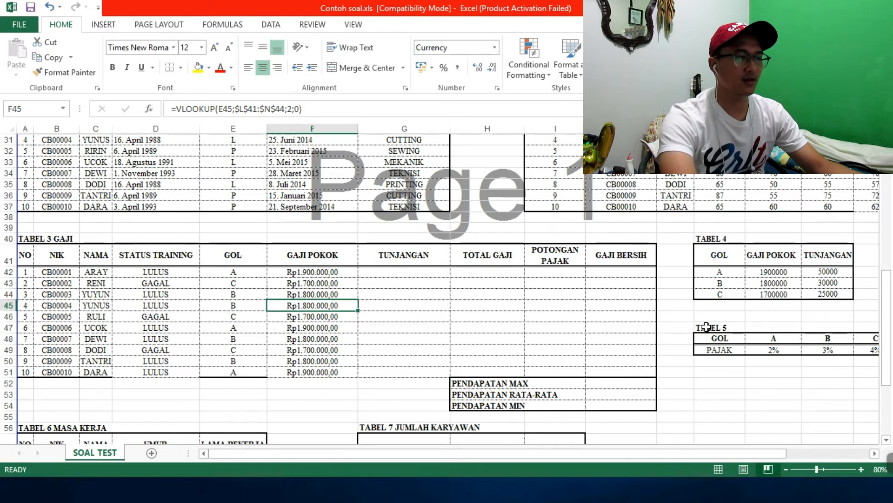
click(415, 272)
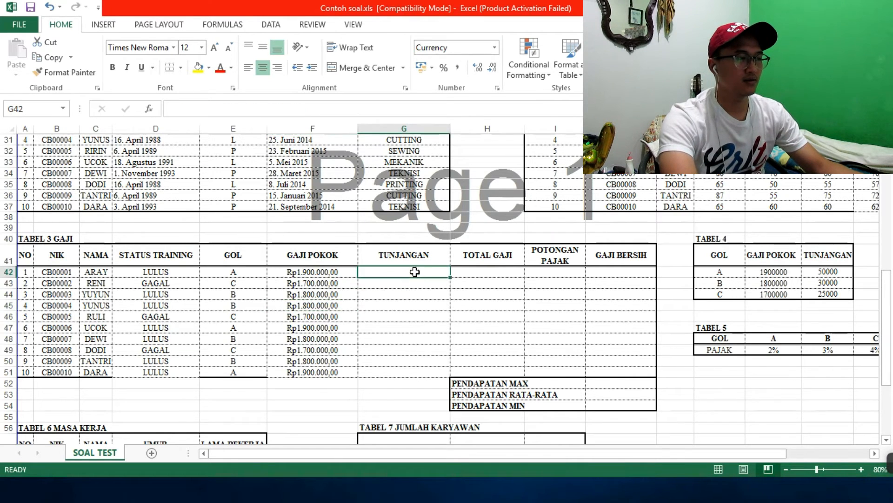
Reread the task instructions on GAJI POKOK and TUNJANGAN, and check the TUNJANGAN column in Tabel 4.
scroll(242, 293, up, 10)
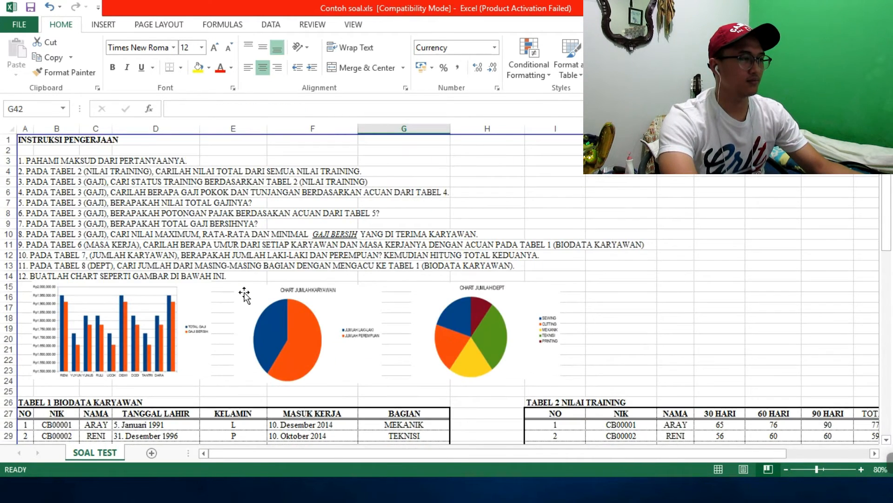
scroll(244, 294, down, 10)
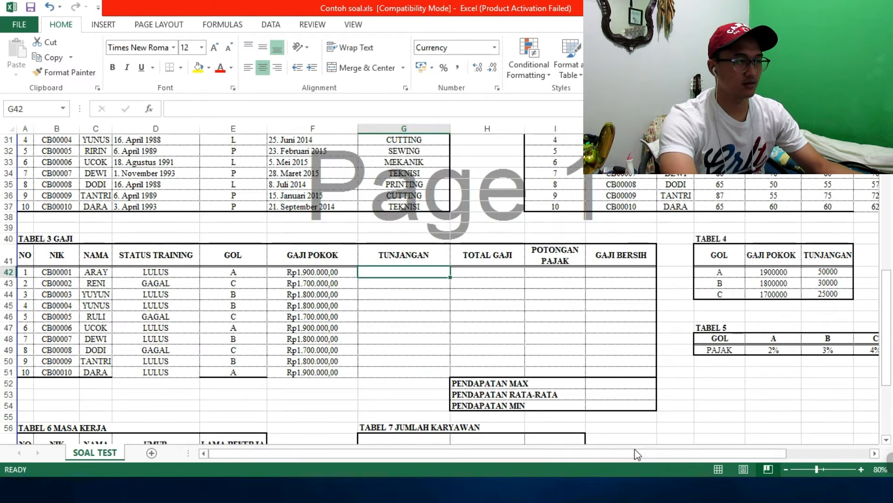
drag(657, 454, 742, 454)
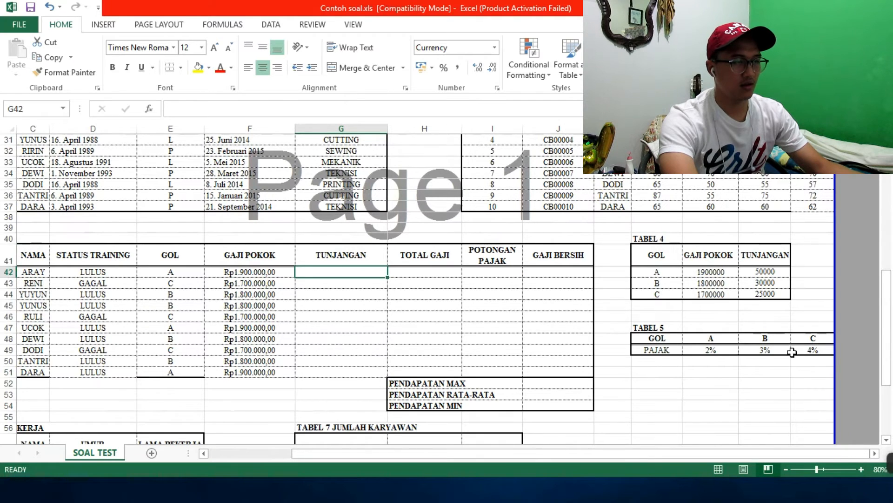
click(765, 273)
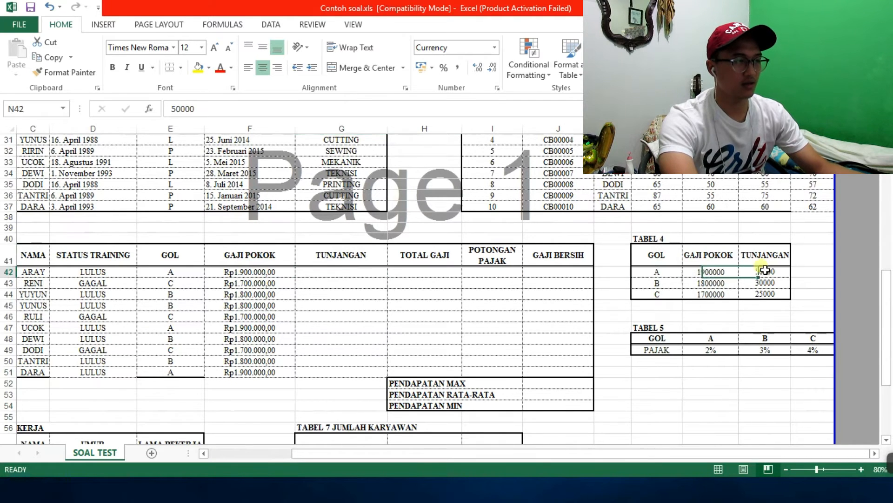
click(263, 270)
key(ctrl+c)
click(346, 273)
key(ctrl+v)
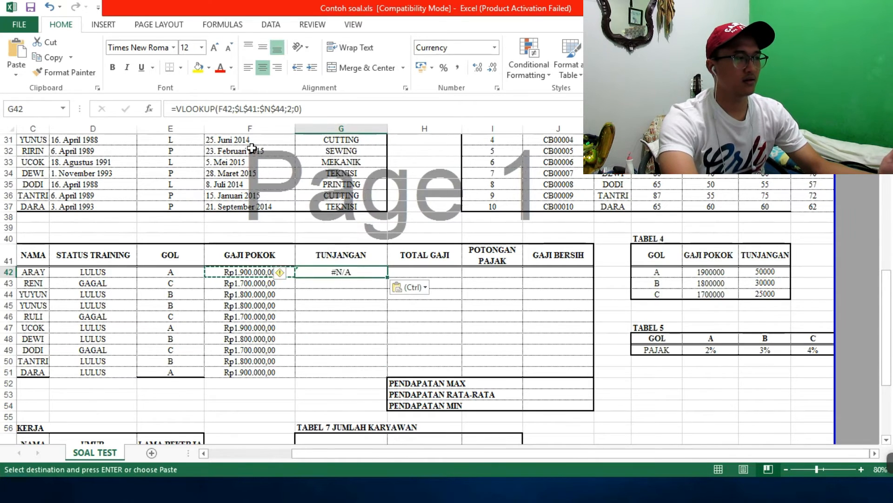
click(228, 109)
key(BackSpace)
click(188, 253)
key(Escape)
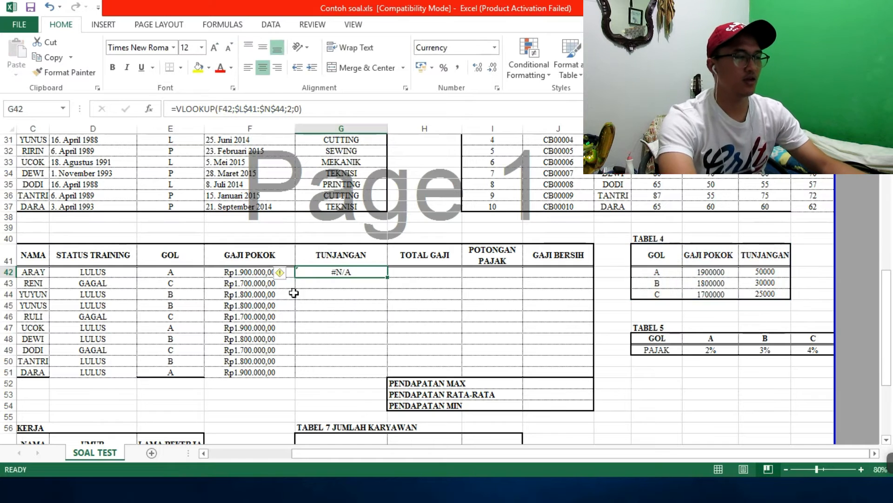
key(Delete)
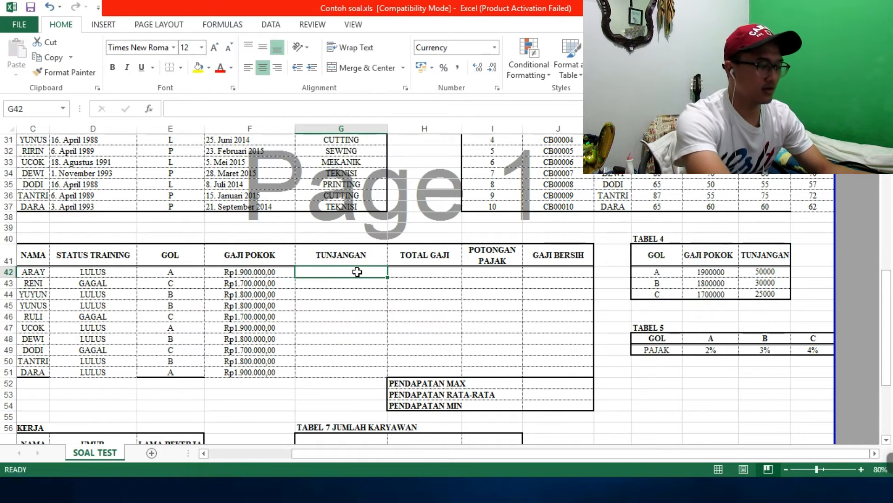
Start a VLOOKUP formula in G42 with E42 as the lookup value, followed by a semicolon separator.
text(=VL)
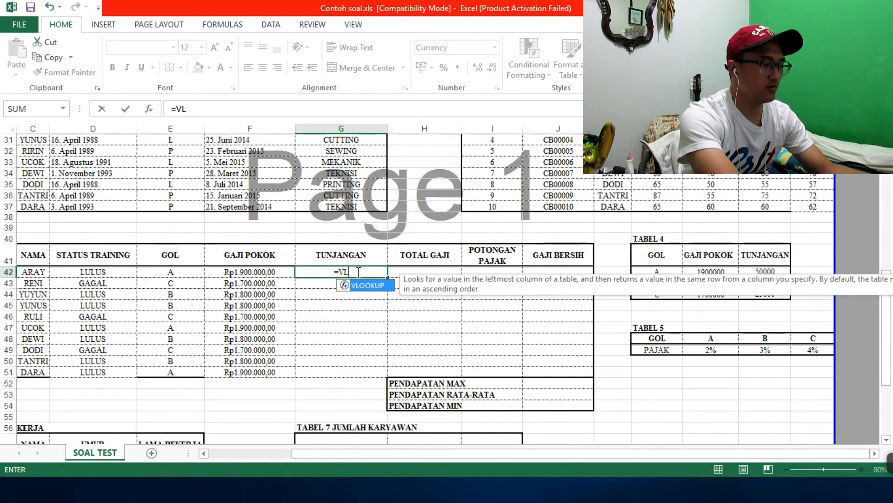
text(OOKUP()
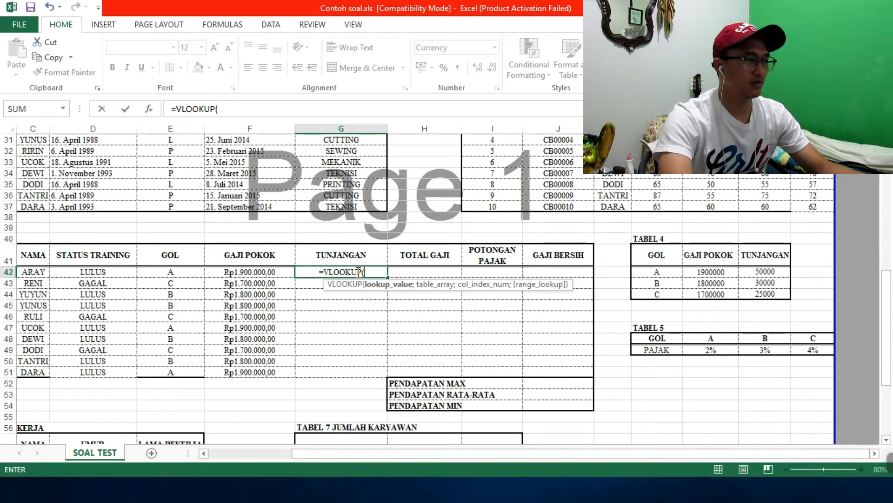
click(176, 275)
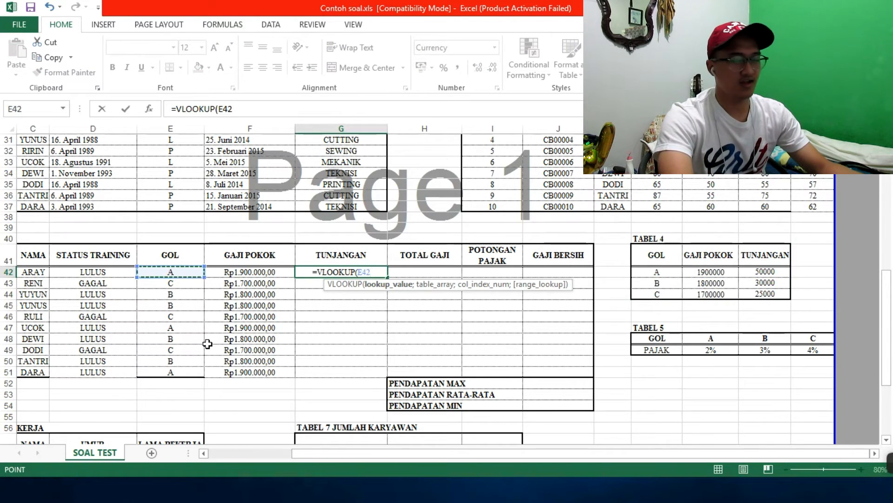
text(,)
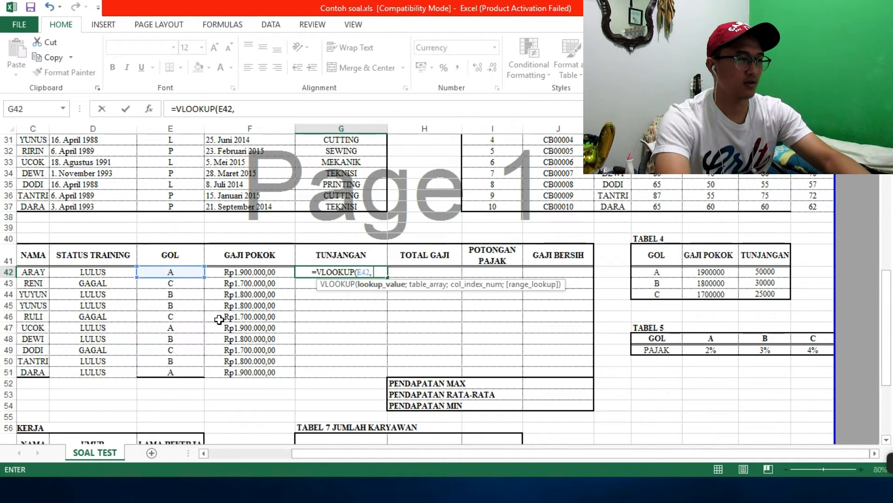
key(Return)
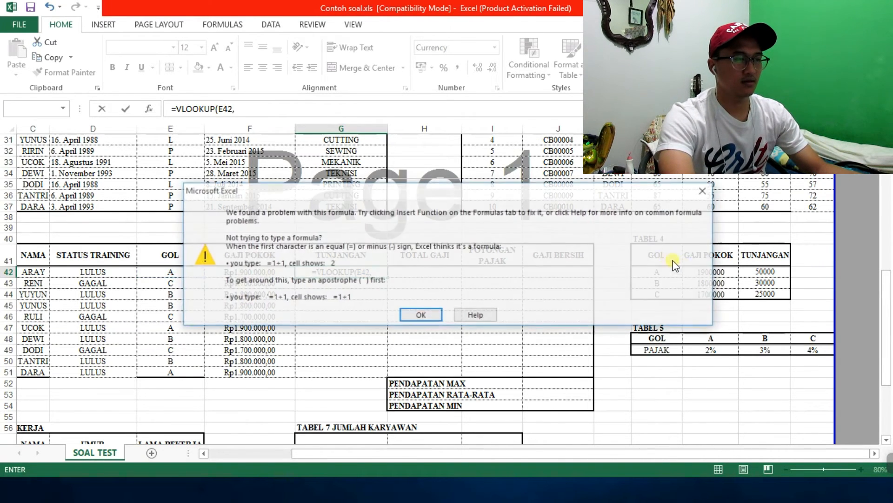
click(705, 190)
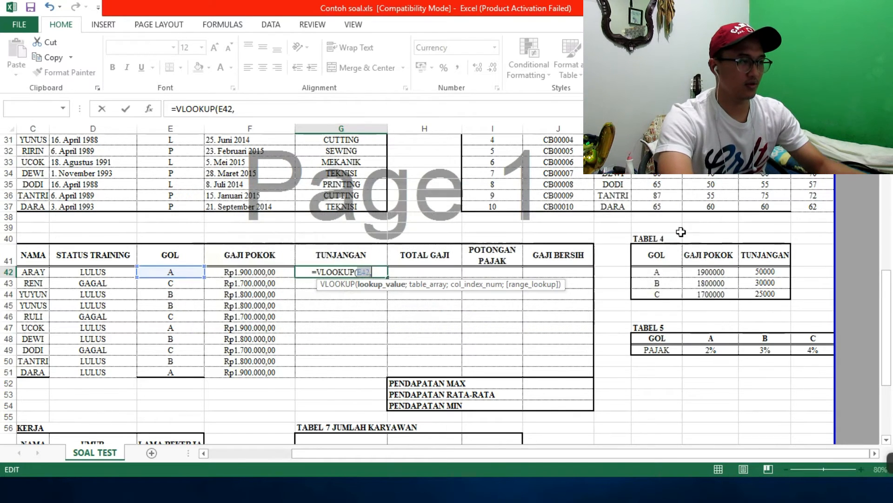
key(BackSpace)
text(;)
Complete G42 as =VLOOKUP(E42;$L$41:$N$44;3;0) and copy the formula down the TUNJANGAN column to G51.
click(671, 259)
drag(672, 260, 755, 291)
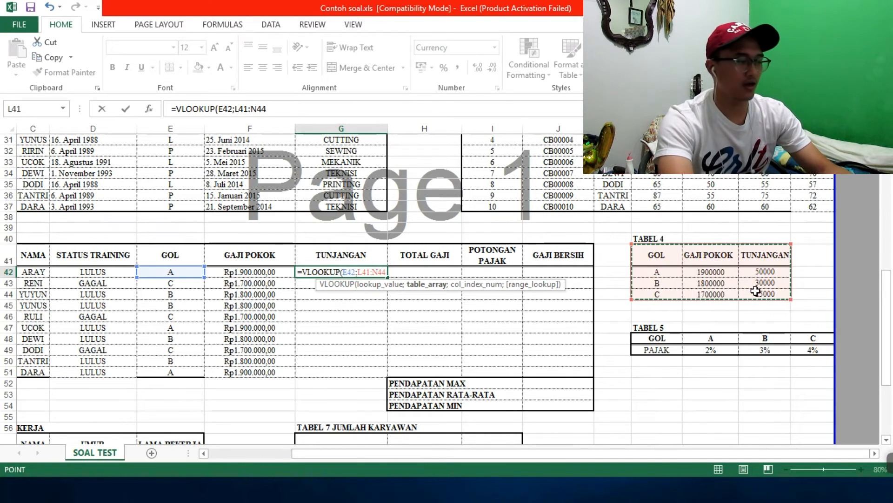
key(F4)
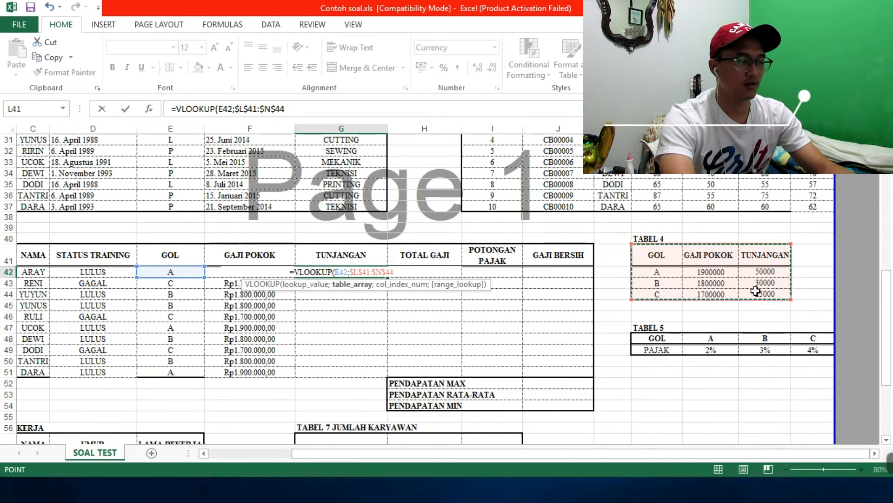
text(;)
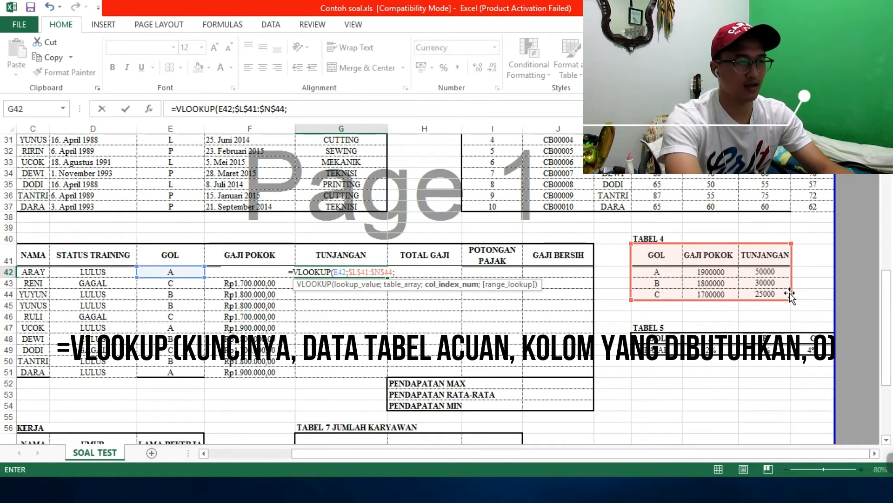
text(3;)
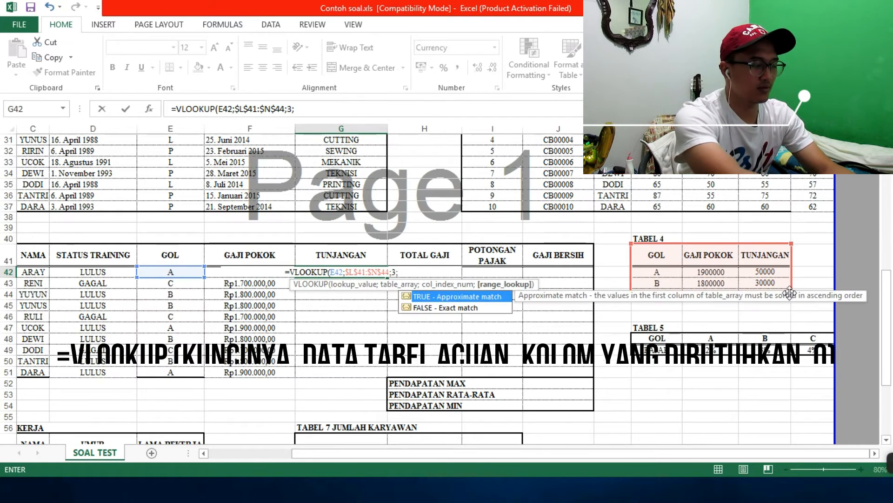
text(0)
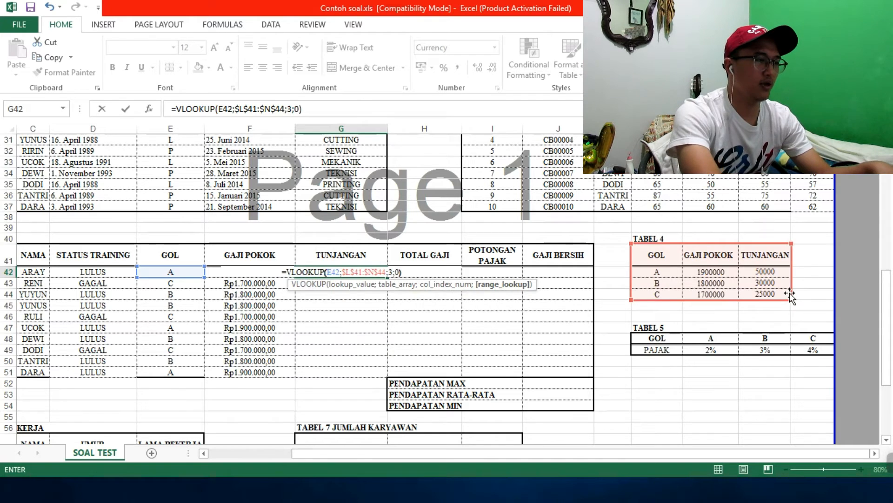
key(ctrl+Return)
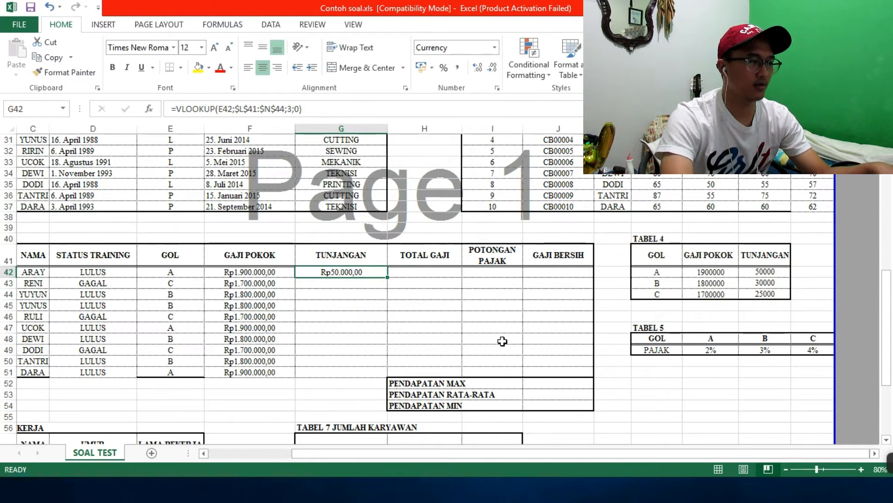
shift+click(323, 373)
key(ctrl+v)
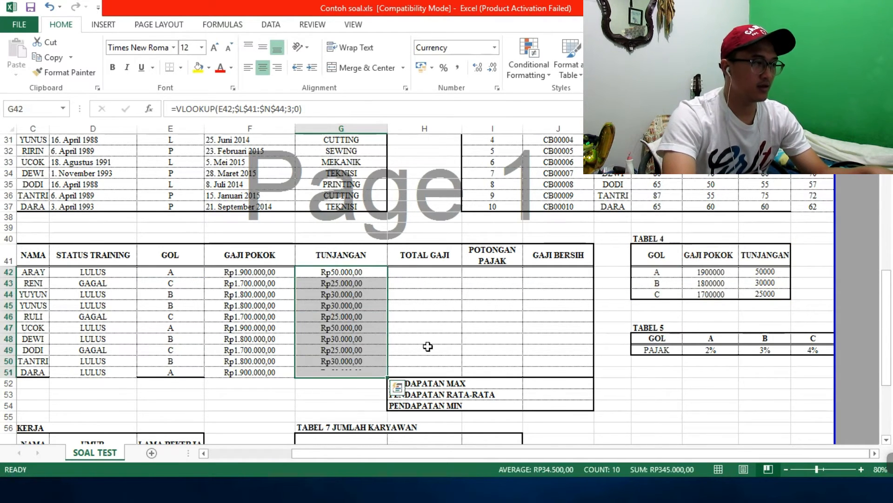
Enter +F42+G42 in H42 to add GAJI POKOK and TUNJANGAN, and fill the TOTAL GAJI formula down to H51.
click(428, 275)
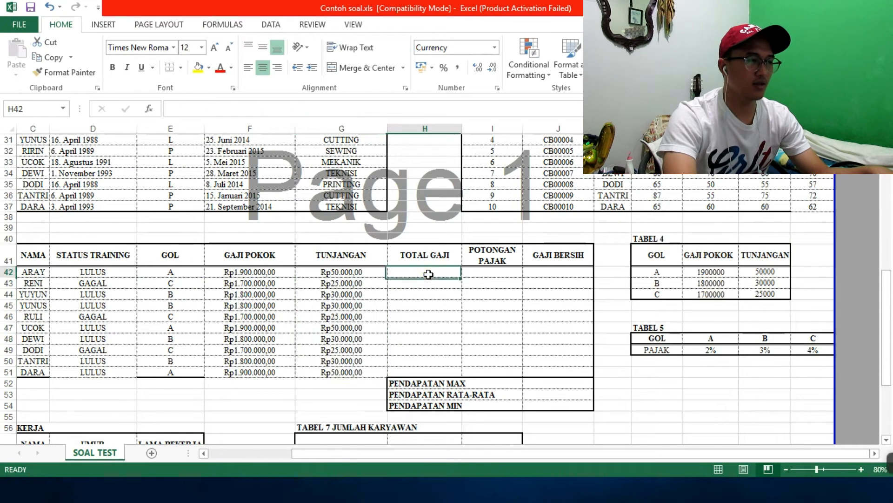
click(249, 272)
click(325, 274)
click(399, 273)
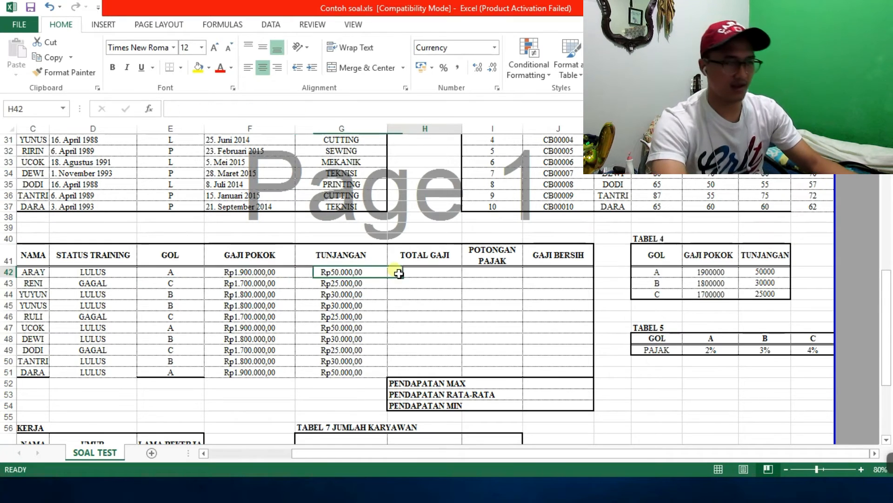
text(+)
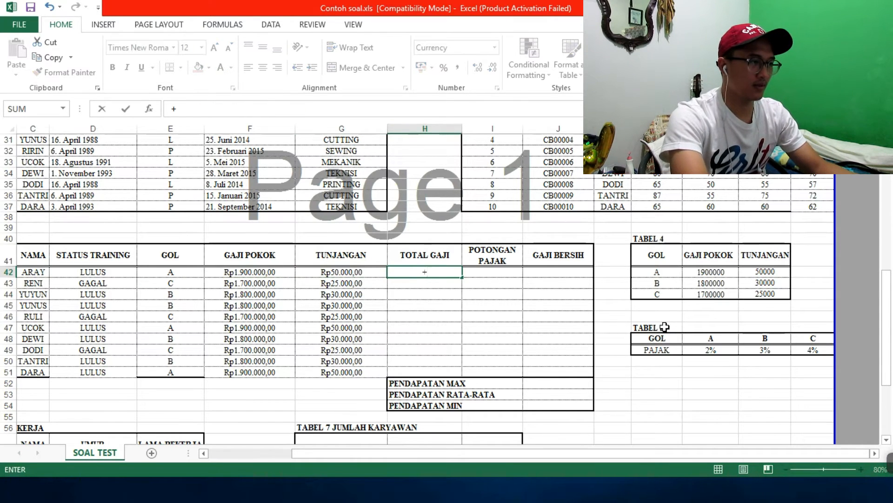
key(Left)
key(Left)
key(Left)
key(Right)
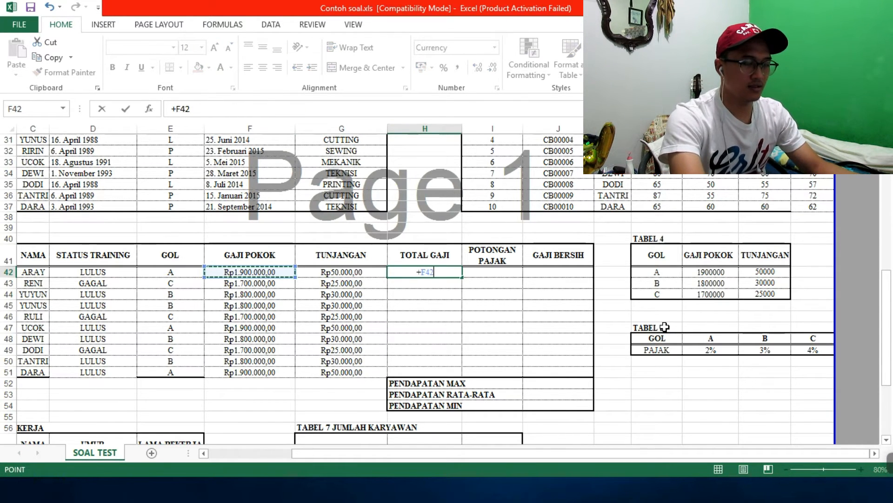
text(+)
key(Left)
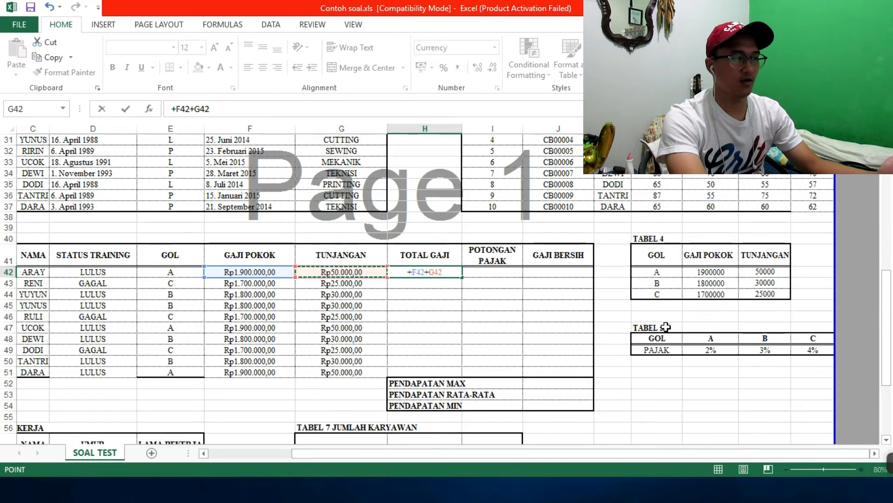
key(Return)
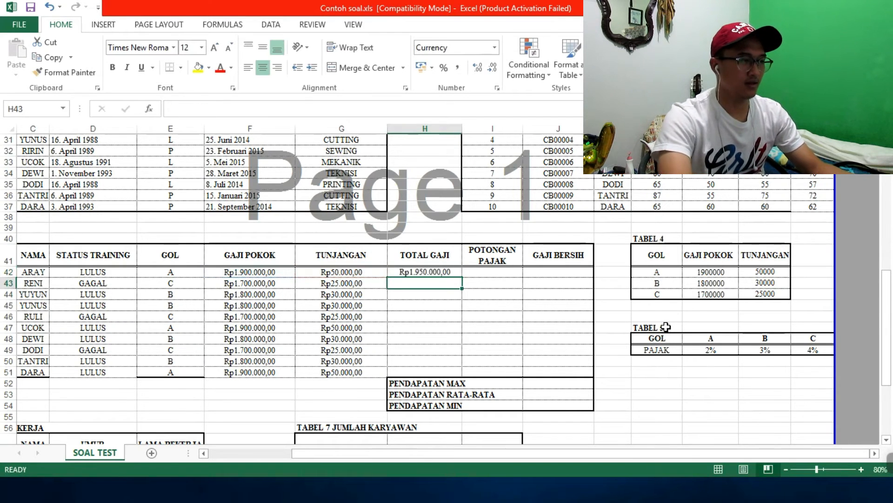
click(422, 274)
drag(462, 277, 404, 369)
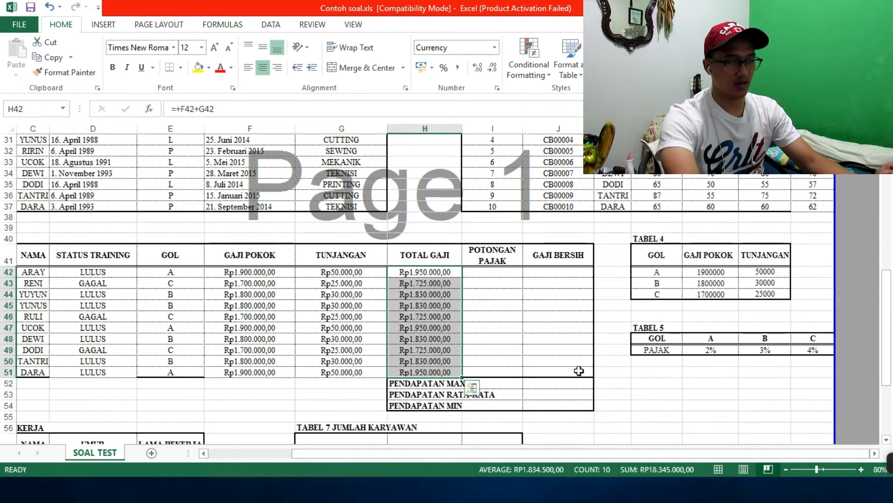
Examine how Tabel 5 is laid out, comparing its GOL row with the GOL columns of Tabel 3 and Tabel 4.
drag(648, 340, 818, 352)
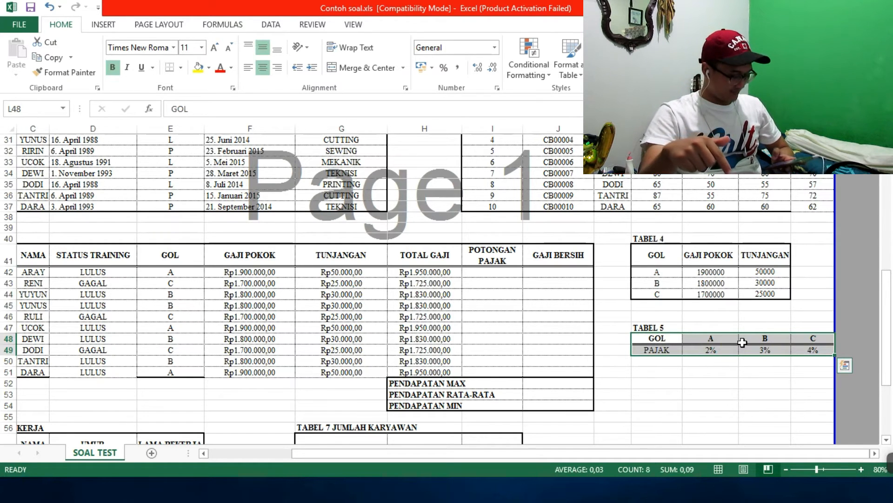
click(517, 274)
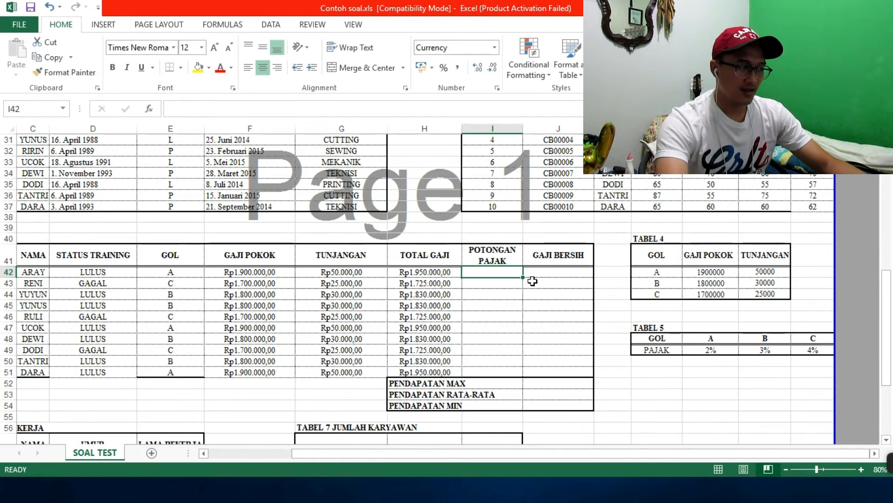
drag(170, 255, 166, 373)
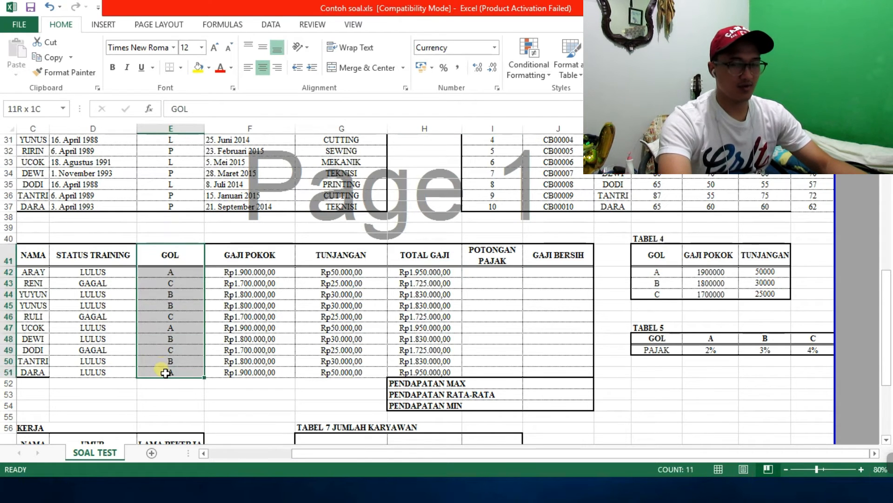
drag(654, 339, 818, 343)
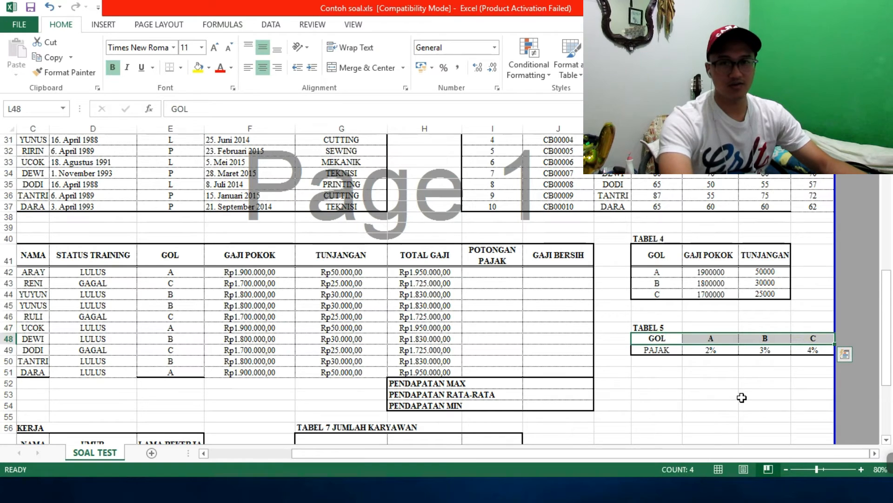
drag(180, 255, 171, 372)
drag(644, 259, 658, 285)
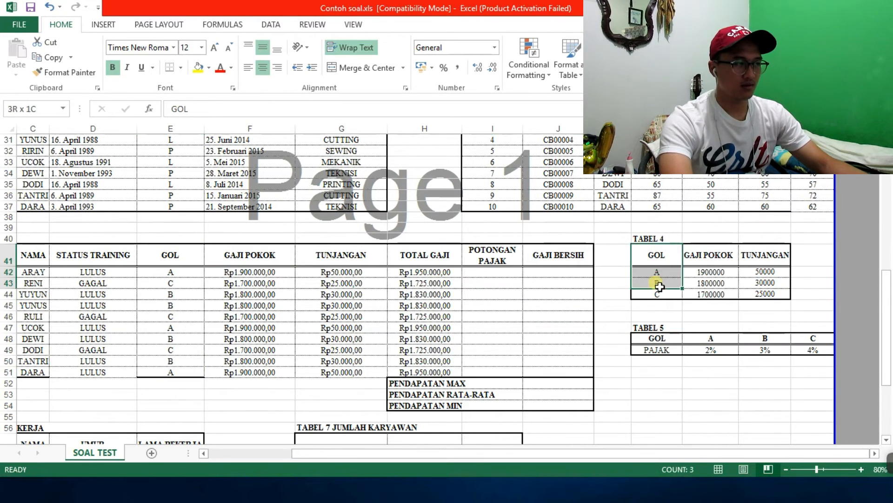
drag(185, 255, 172, 373)
drag(661, 339, 792, 339)
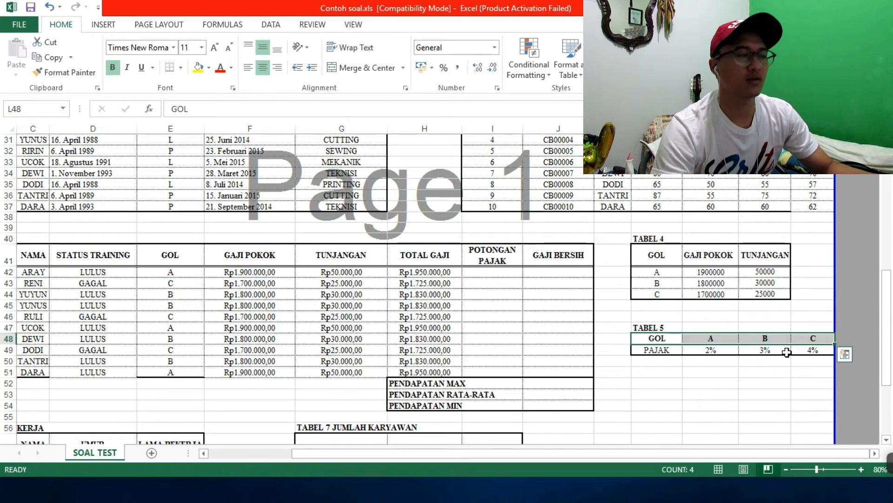
Start an HLOOKUP formula in I42 with E42 as the lookup value, followed by a semicolon separator.
click(475, 274)
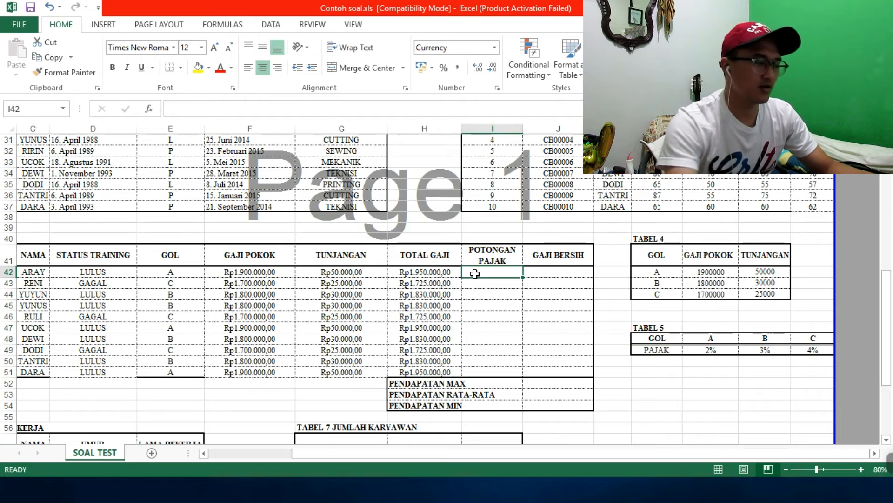
text(=H)
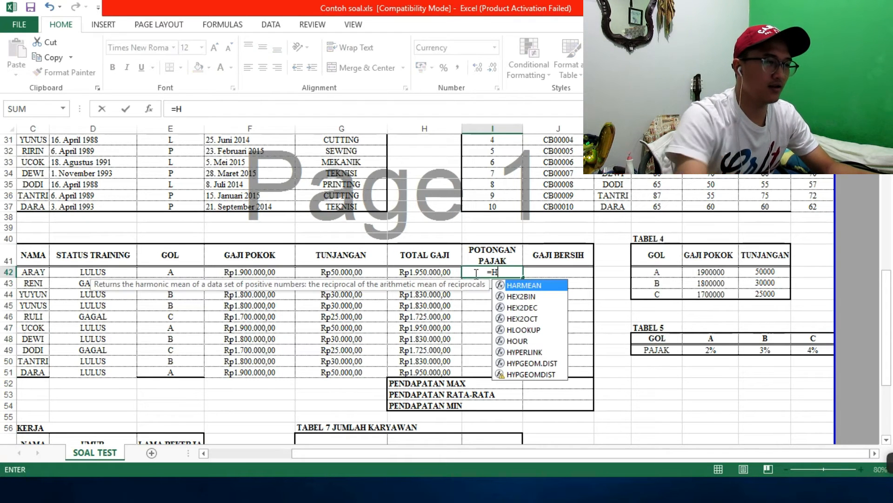
text(LOOKUP()
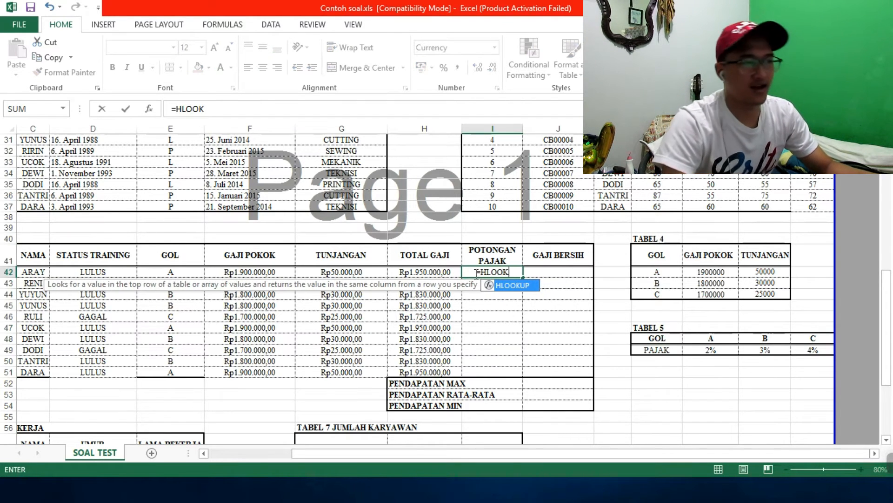
double_click(509, 286)
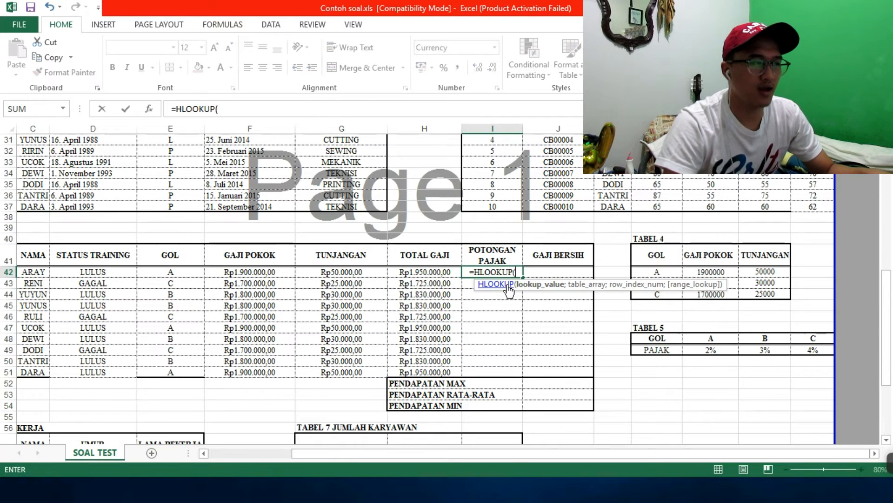
click(188, 274)
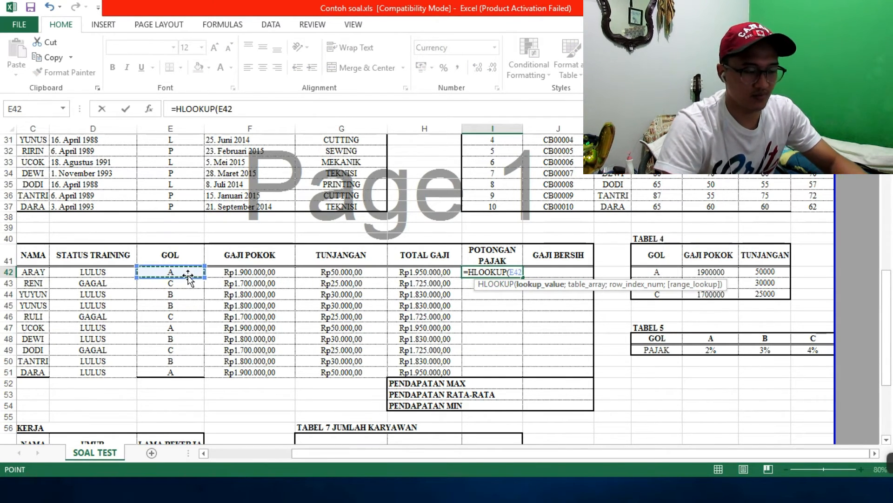
text(;)
Complete I42 as =HLOOKUP(E42;$L$48:$O$49;2;0) and copy the formula down the POTONGAN PAJAK column to I51.
drag(654, 334, 798, 356)
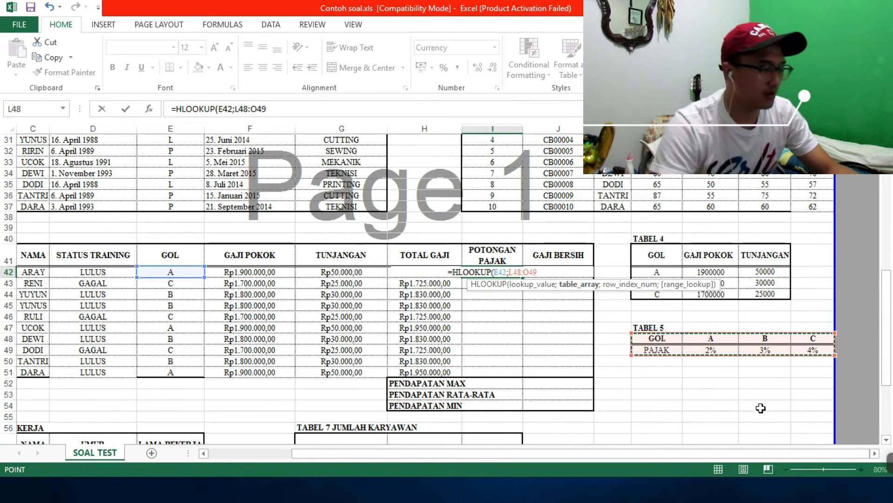
key(F4)
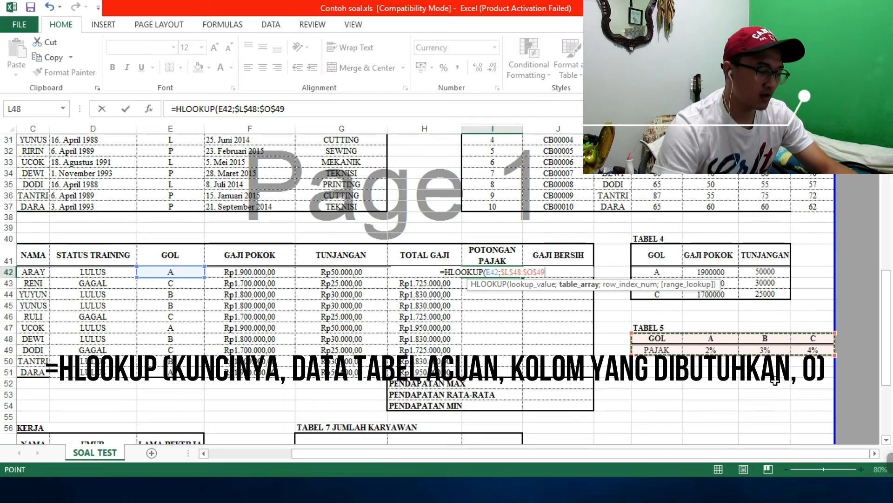
text(;)
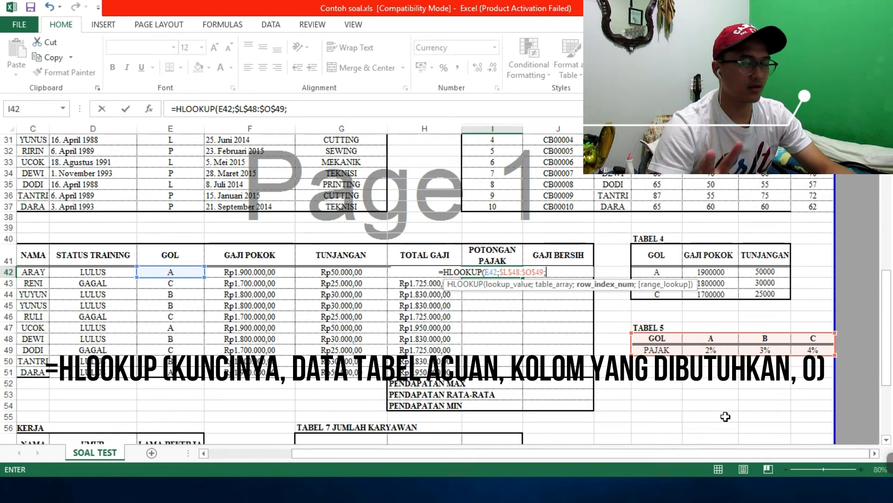
text(2)
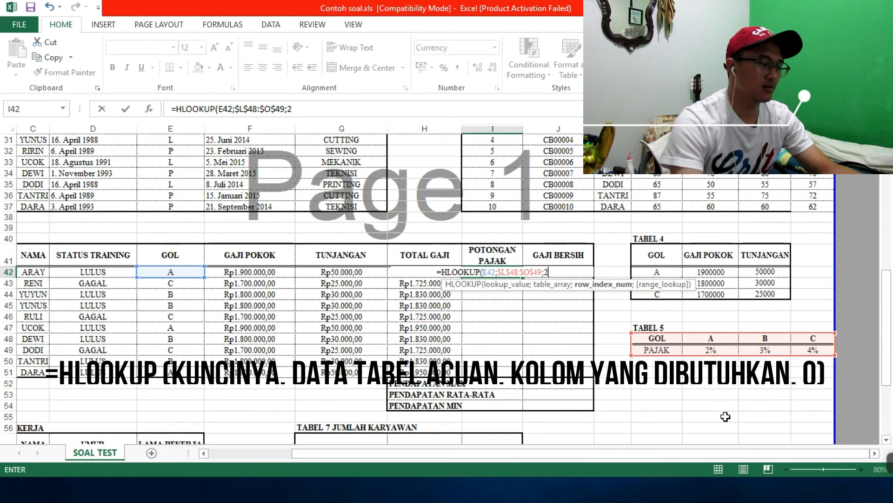
text(;0))
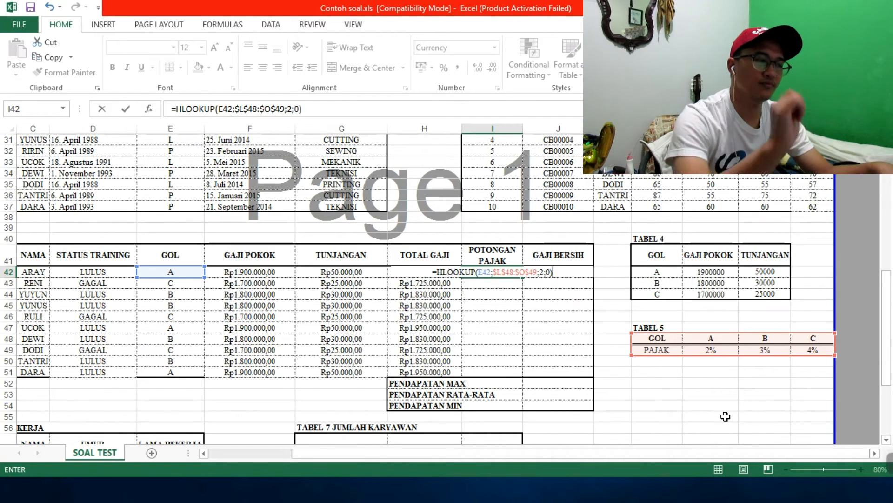
key(Return)
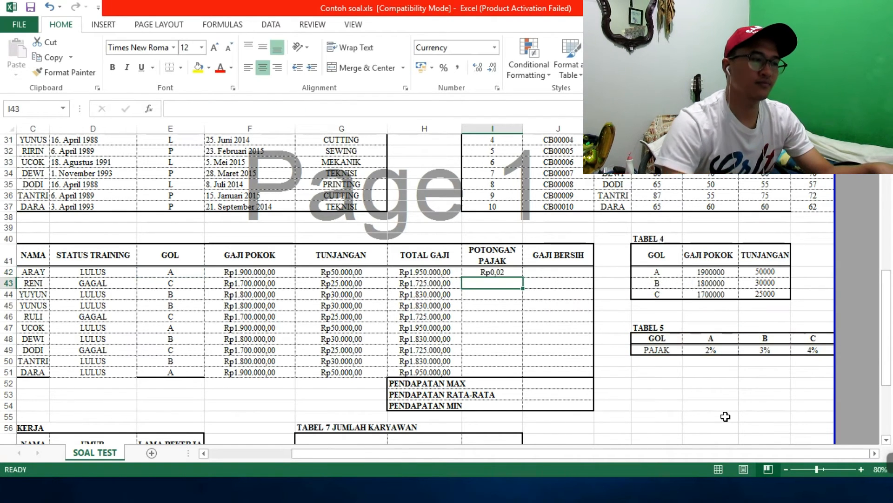
drag(511, 274, 490, 367)
key(ctrl+d)
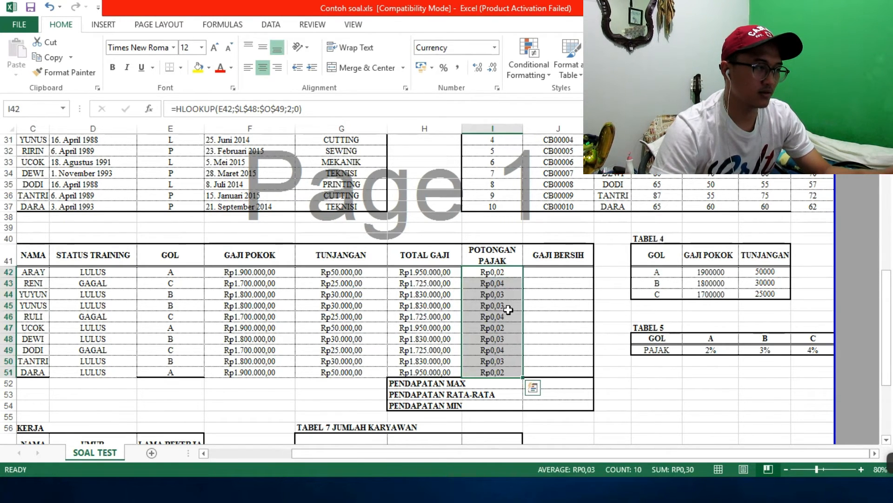
Consult SOAL TEST COMPUTER.xls and the exercise questions, and extend the formula in I42 to =HLOOKUP(E42;$L$48:$O$49;2;0)*F42.
key(alt+Tab)
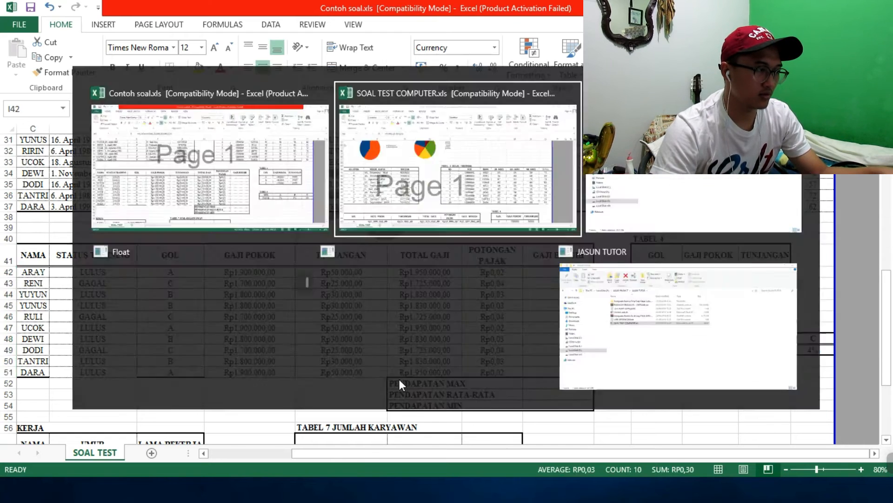
scroll(413, 368, down, 3)
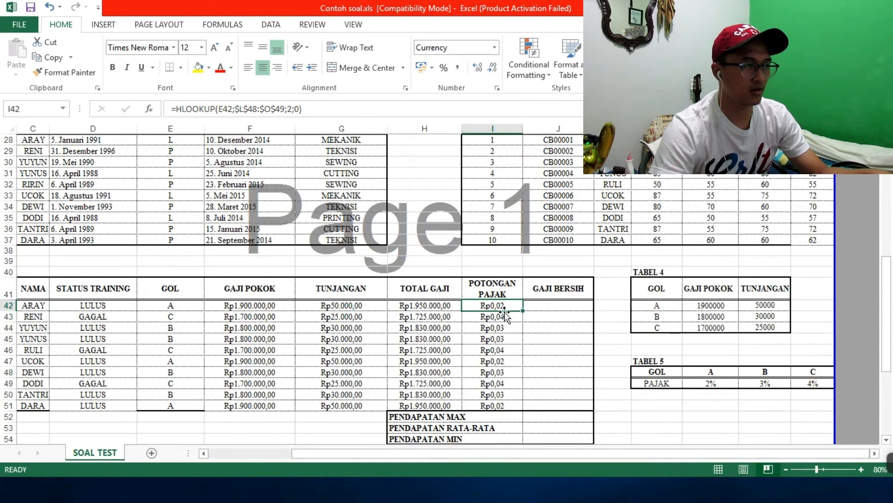
click(319, 110)
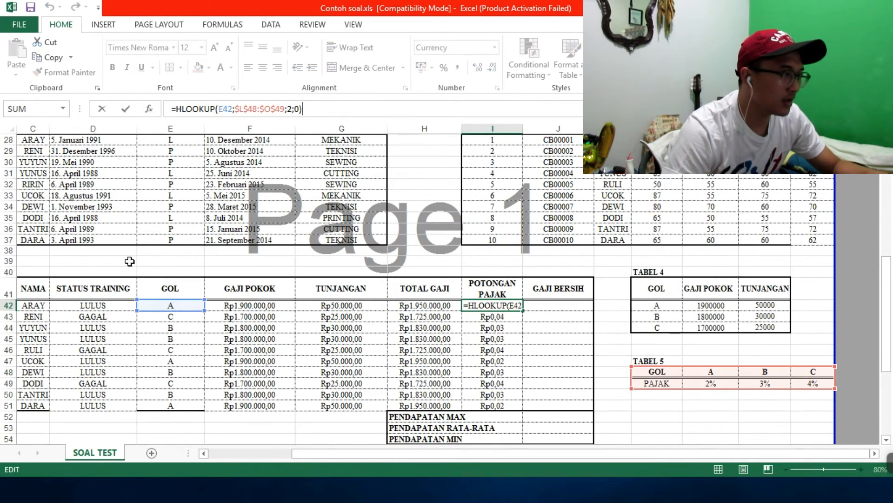
scroll(194, 290, up, 5)
scroll(194, 292, up, 3)
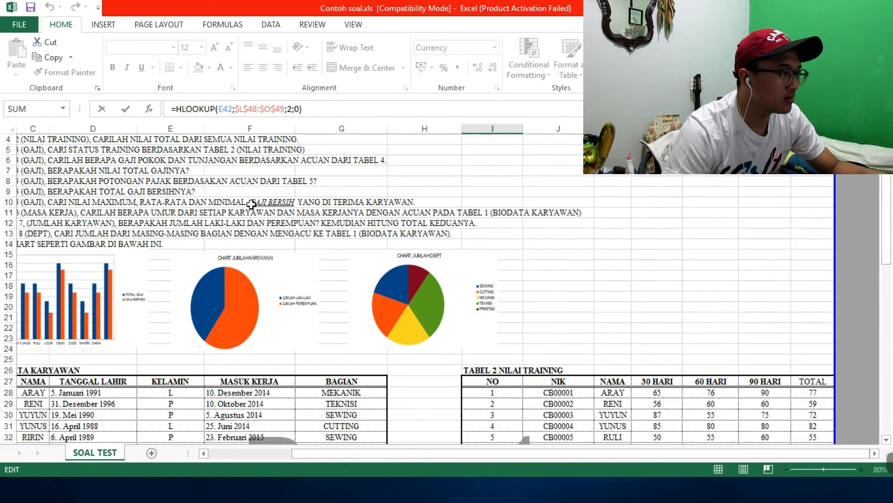
scroll(359, 325, down, 8)
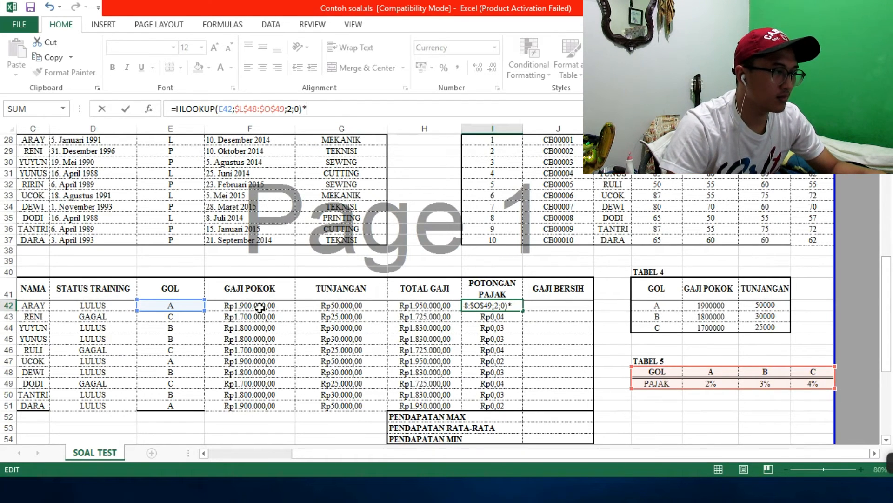
key(BackSpace)
key(Return)
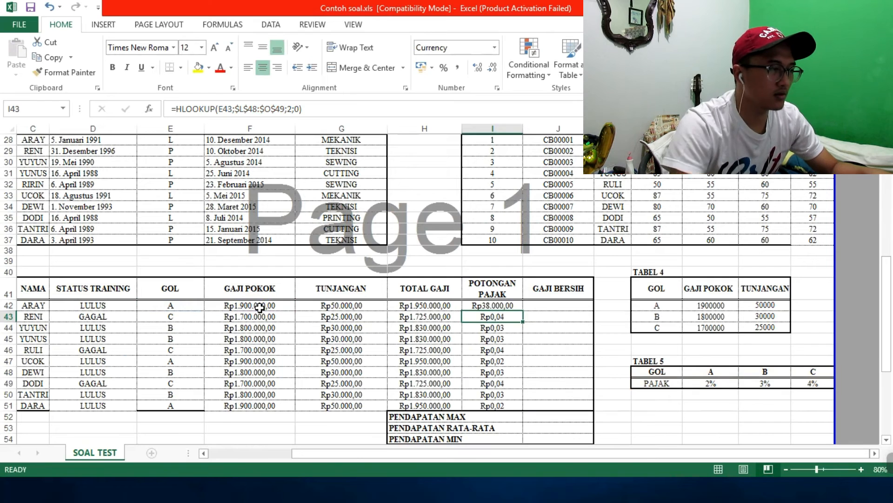
Fill the revised POTONGAN PAJAK formula from I42 down to I51.
key(Up)
shift+click(480, 402)
key(ctrl+d)
click(492, 305)
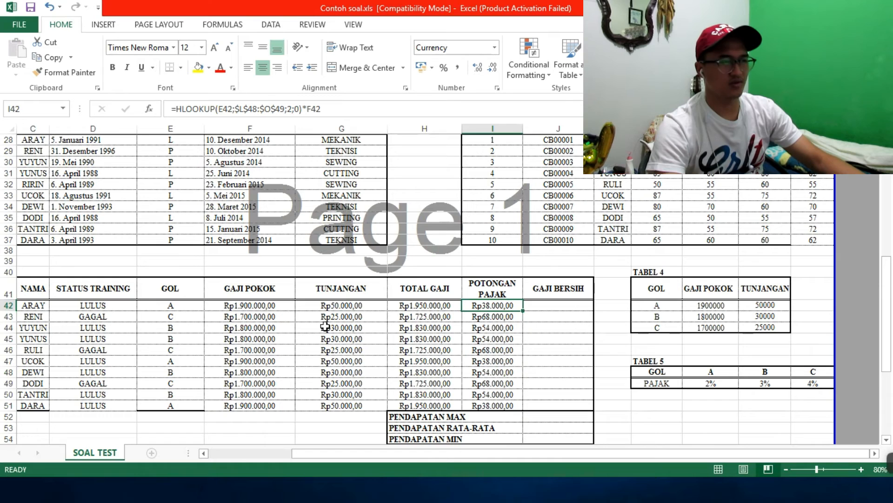
Enter =H42-I42 in J42 to subtract POTONGAN PAJAK from TOTAL GAJI, and fill the GAJI BERSIH formula down to J51.
click(569, 302)
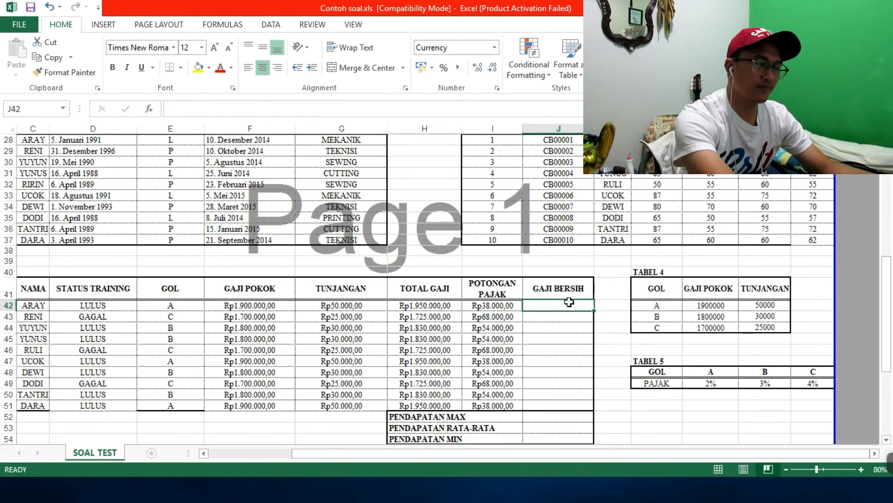
text(=)
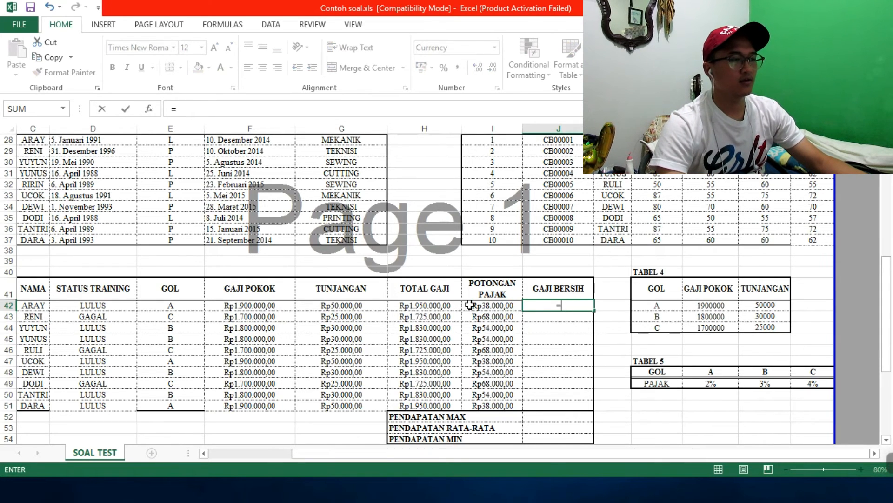
click(447, 304)
text(-)
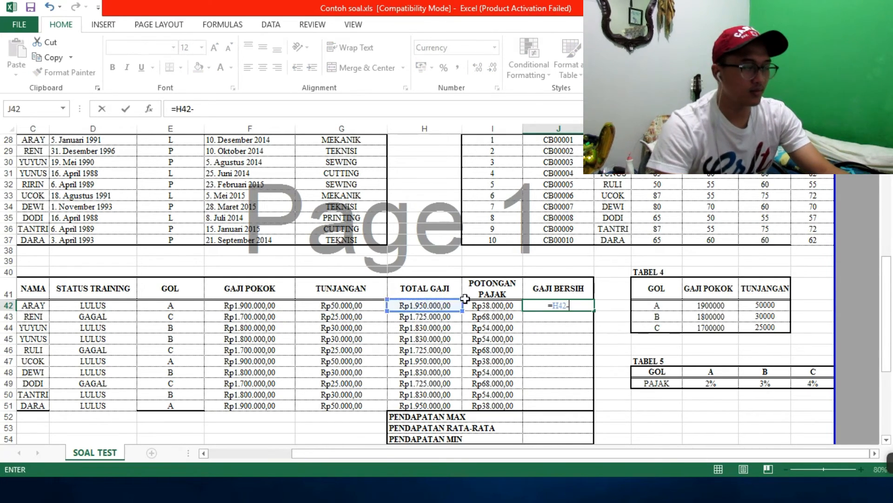
click(487, 305)
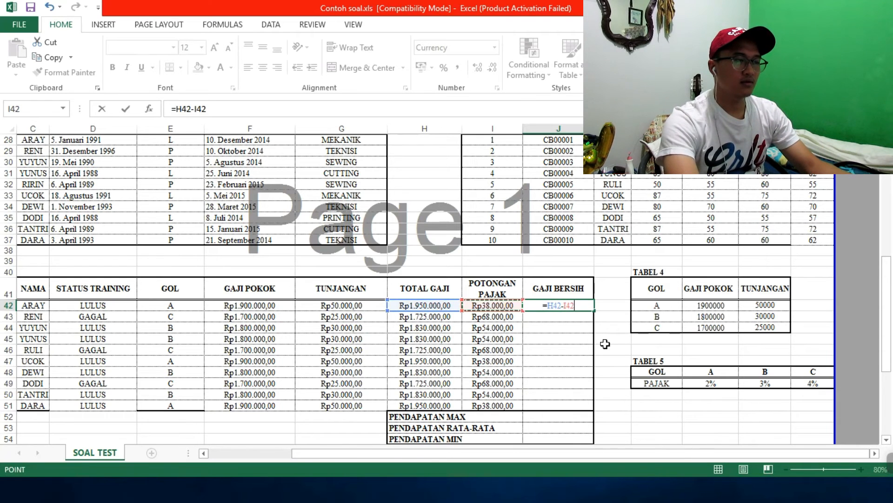
key(Return)
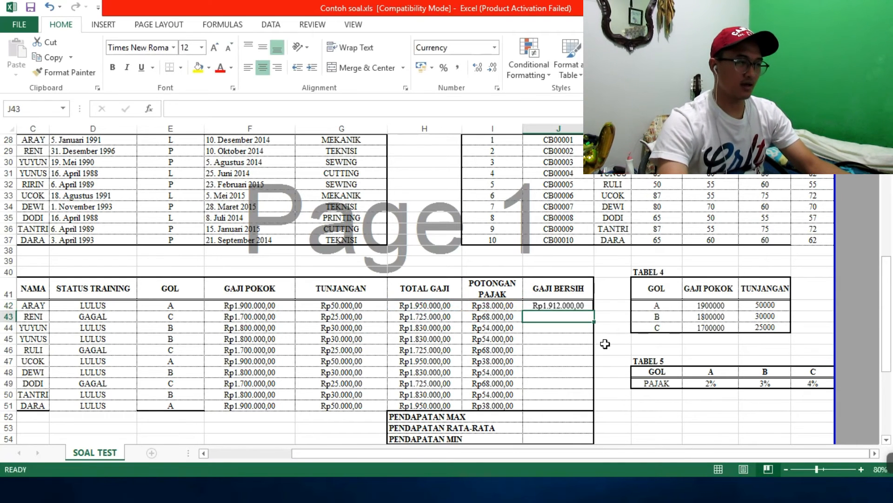
click(558, 305)
shift+click(556, 406)
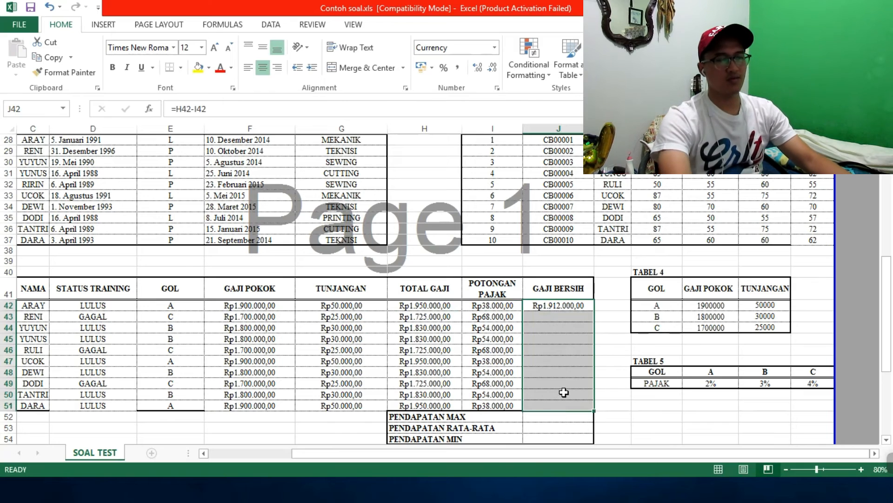
key(ctrl+d)
Calculate PENDAPATAN MAX in J52 with =MAX(J42:J51).
scroll(565, 392, down, 2)
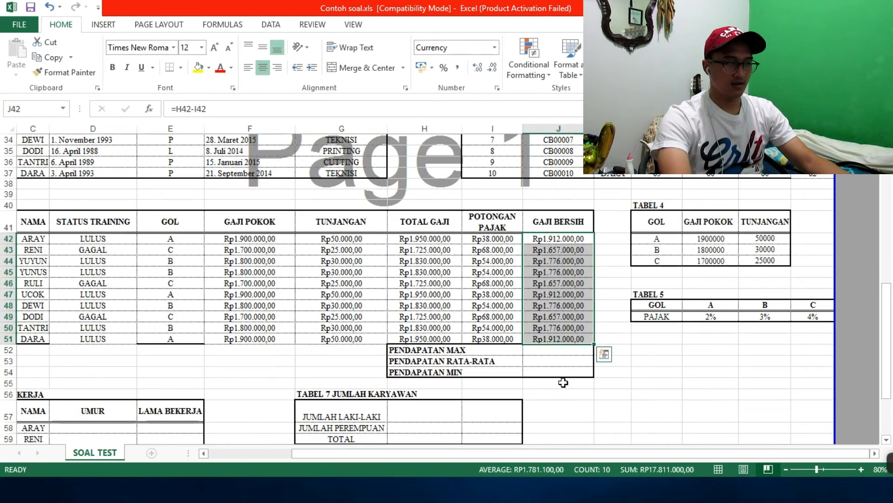
click(552, 354)
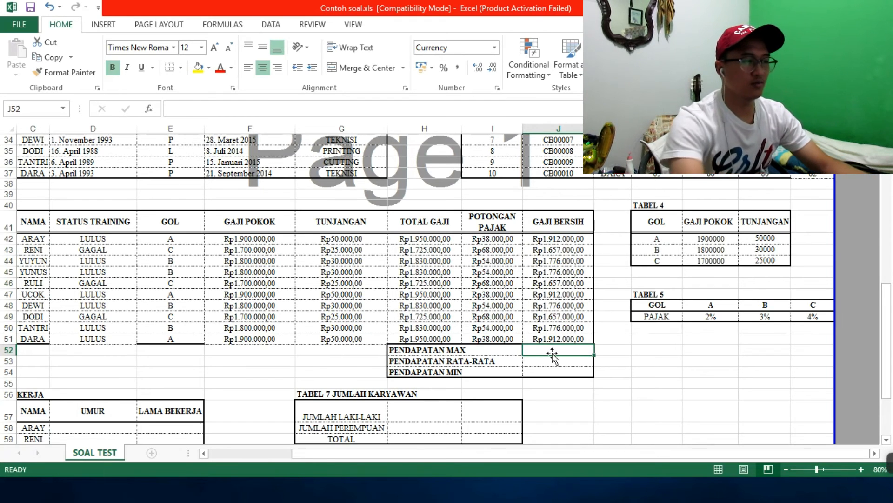
text(=)
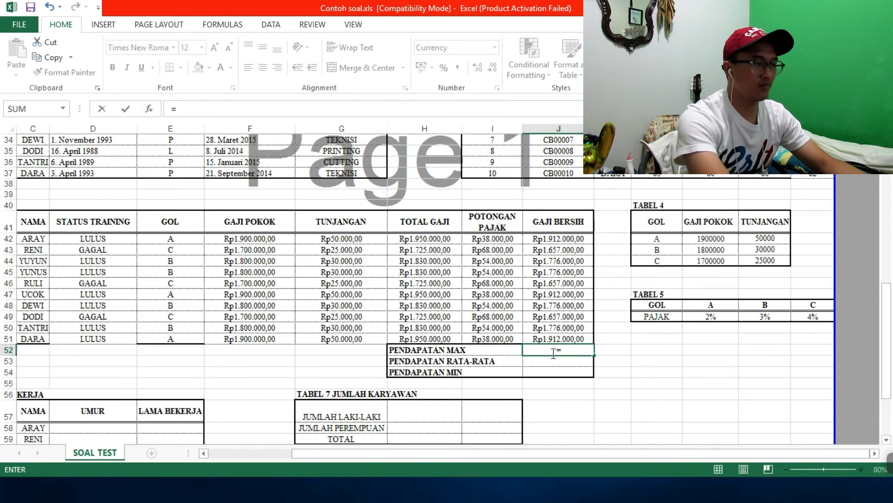
text(MAX)
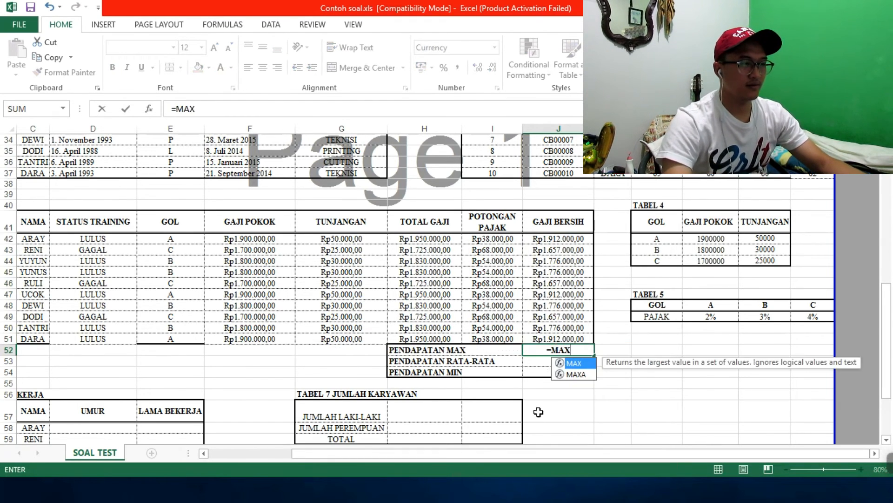
double_click(574, 365)
click(556, 239)
drag(556, 239, 536, 339)
text())
key(Return)
key(Up)
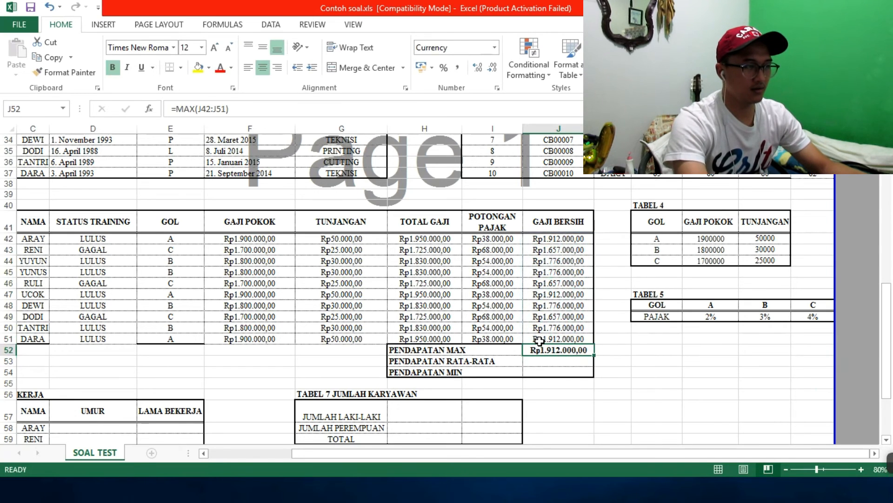
Calculate PENDAPATAN RATA-RATA in J53 with =AVERAGE(J42:J51).
key(Down)
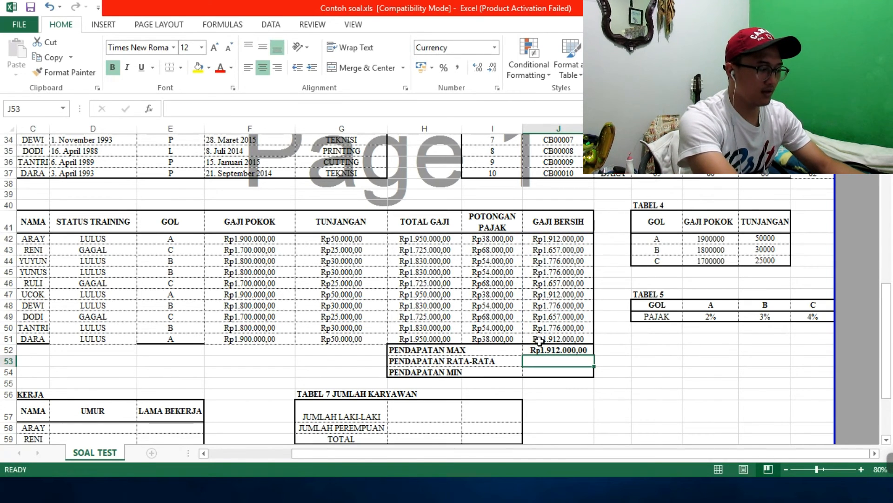
text(=AVE)
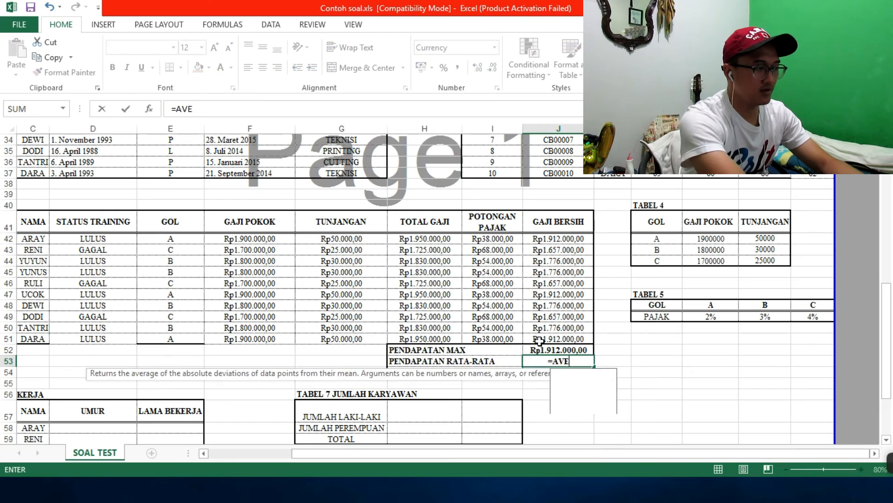
text(RAGE()
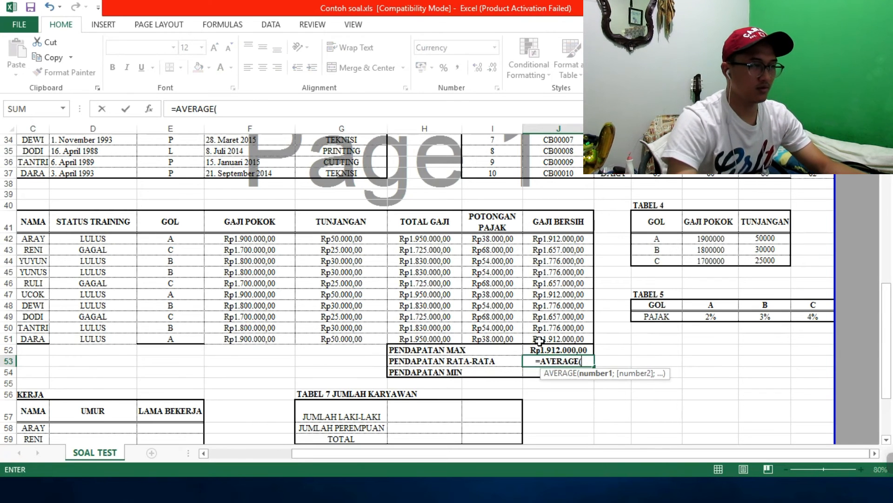
drag(558, 239, 551, 339)
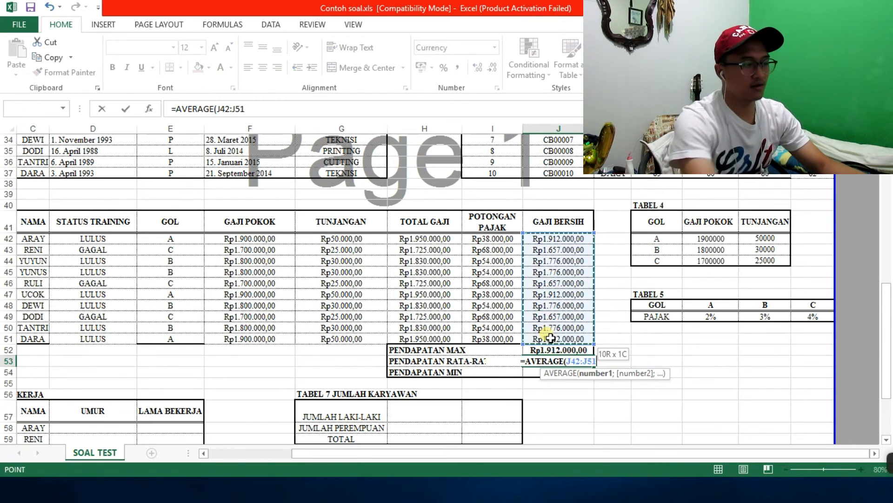
text())
key(Return)
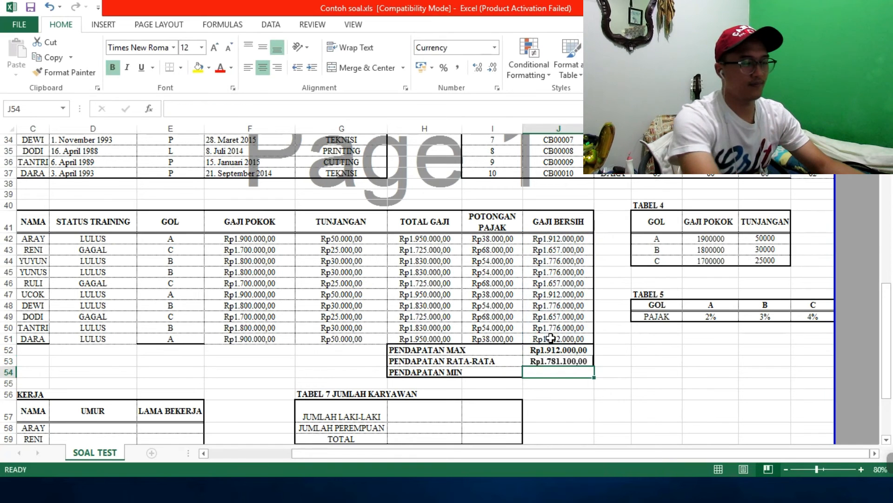
Calculate PENDAPATAN MIN in J54 with the MIN function over J42:J51.
text(=MIN)
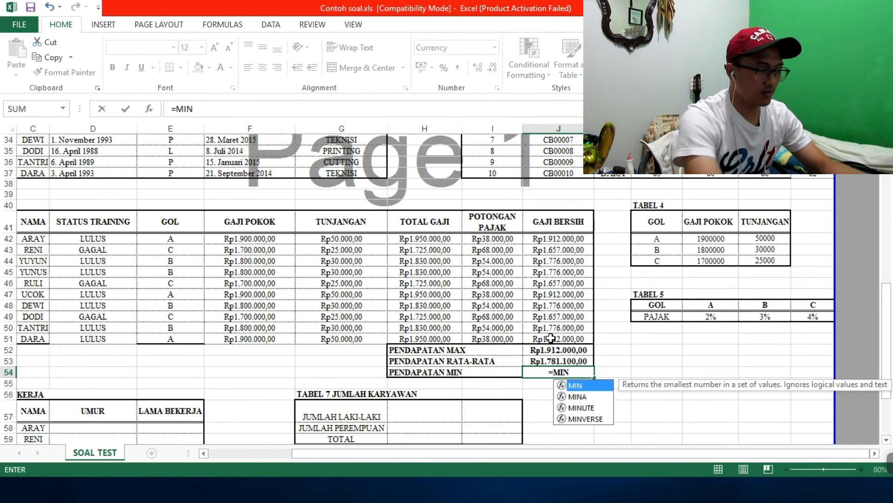
text(()
drag(563, 239, 545, 341)
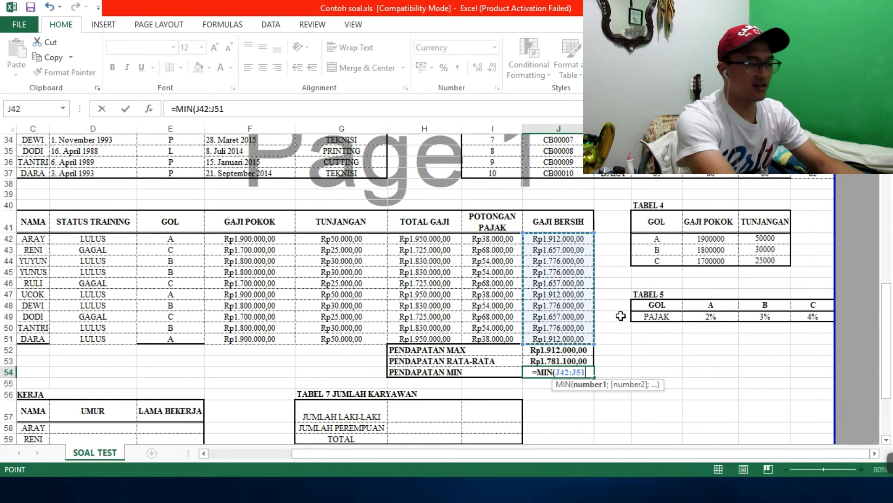
key(Return)
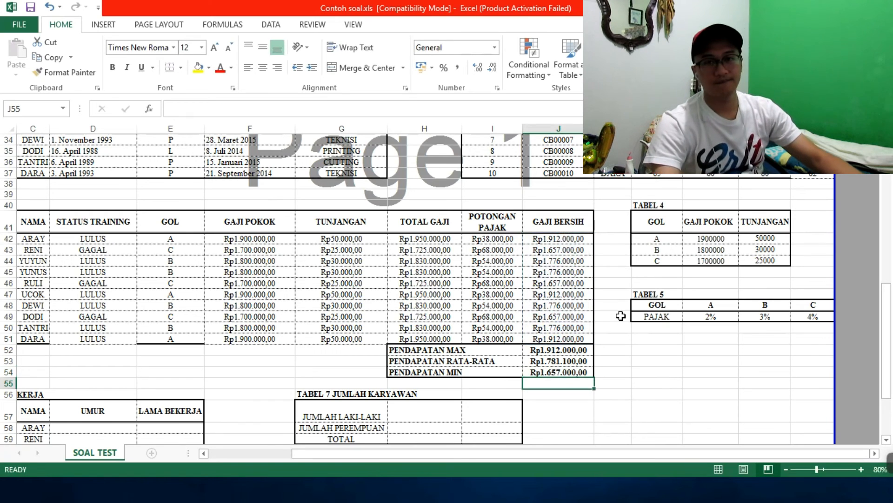